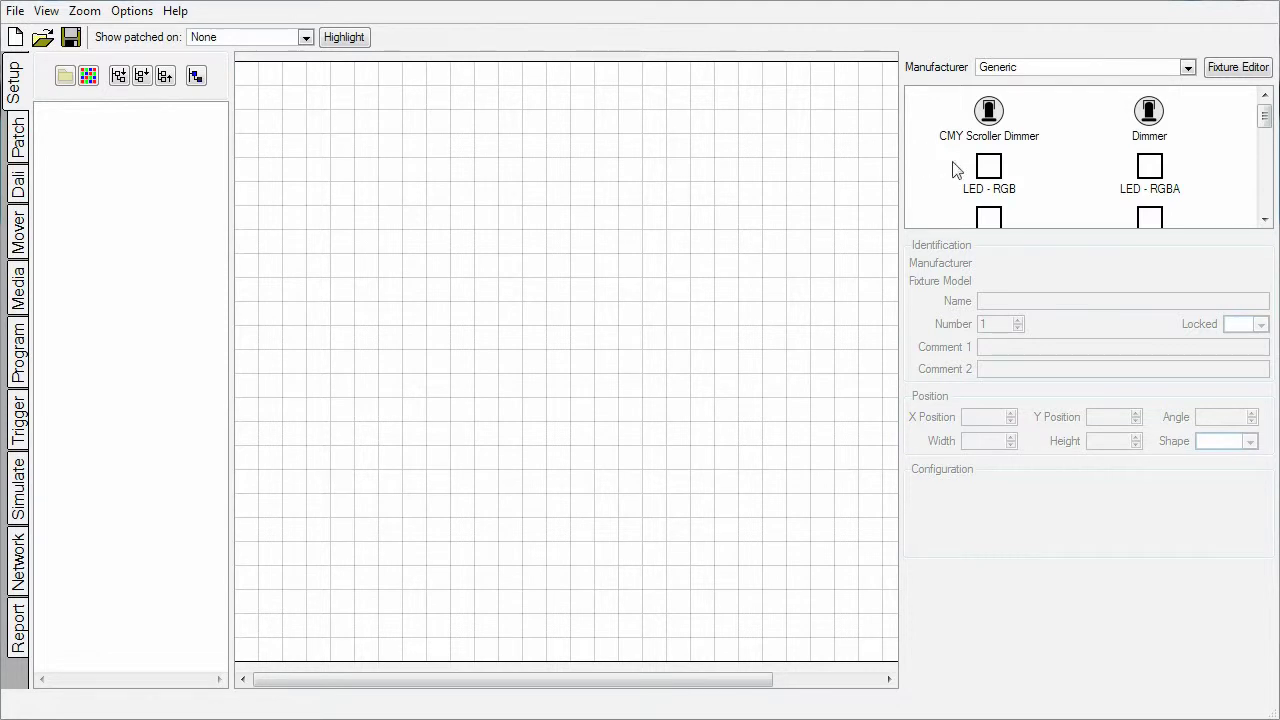
- Place an LED - RGB fixture near the upper start of the layout and duplicate it into a horizontal row of 30 fixtures
drag(986, 168, 289, 118)
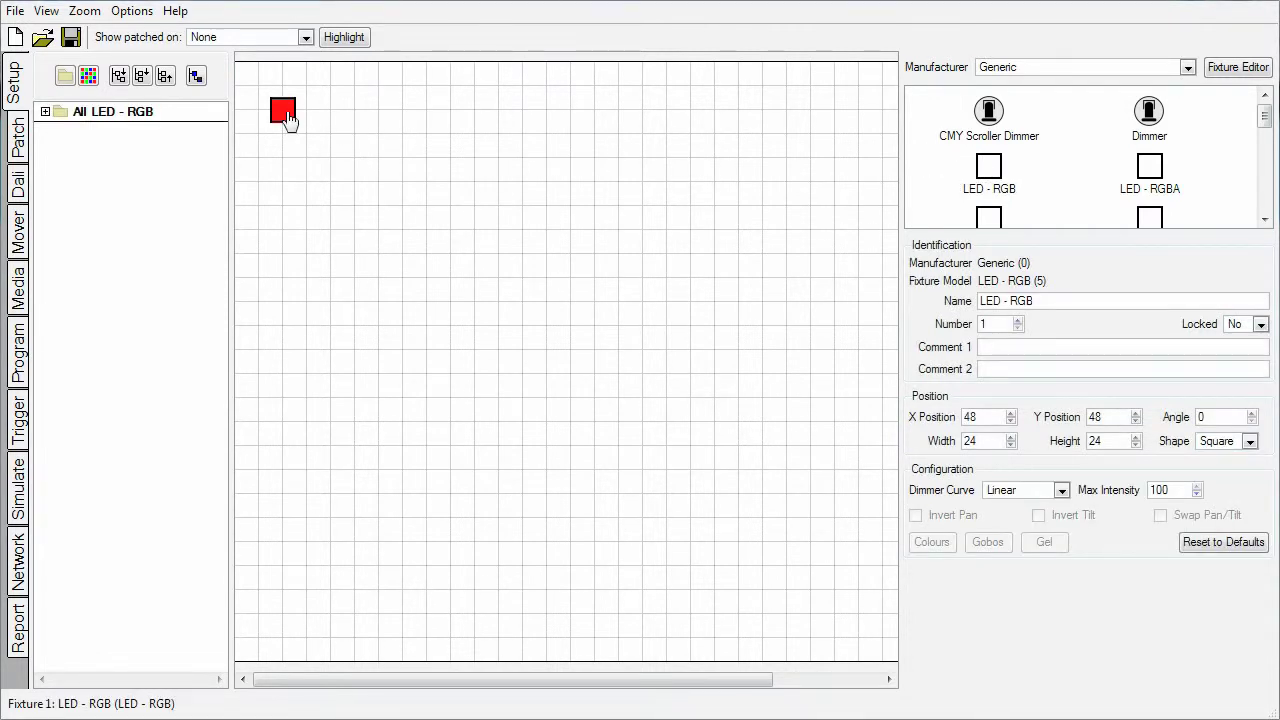
right_click(285, 112)
click(335, 137)
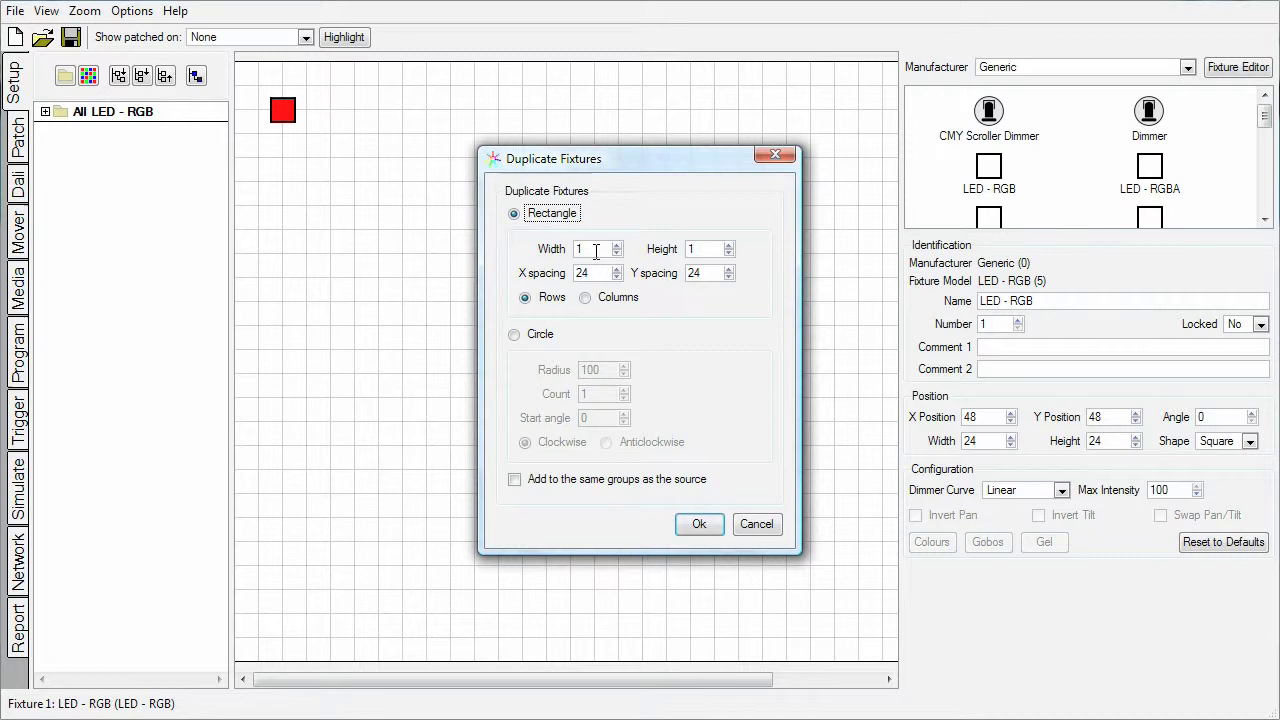
double_click(596, 251)
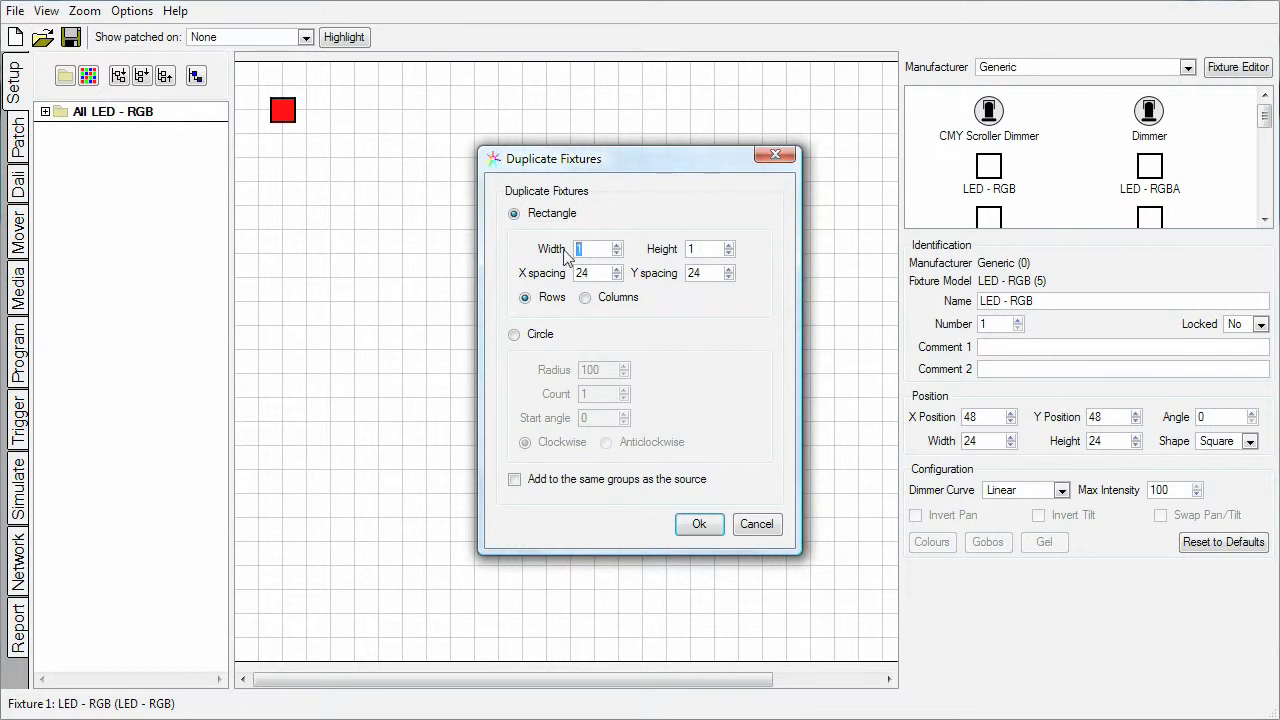
click(700, 524)
- Place another LED - RGB fixture at X 384, Y 96 below the row and duplicate it into a 40-fixture circle with radius 200
drag(1005, 175, 623, 178)
right_click(623, 178)
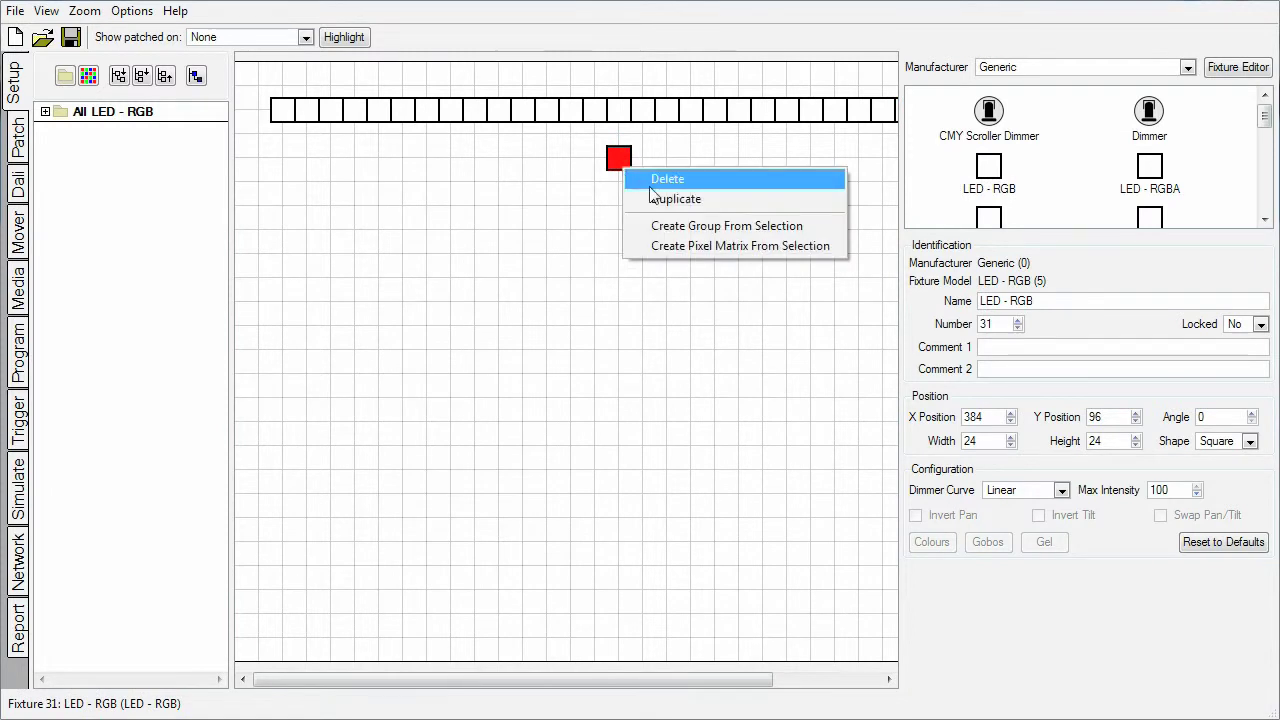
click(658, 198)
click(540, 334)
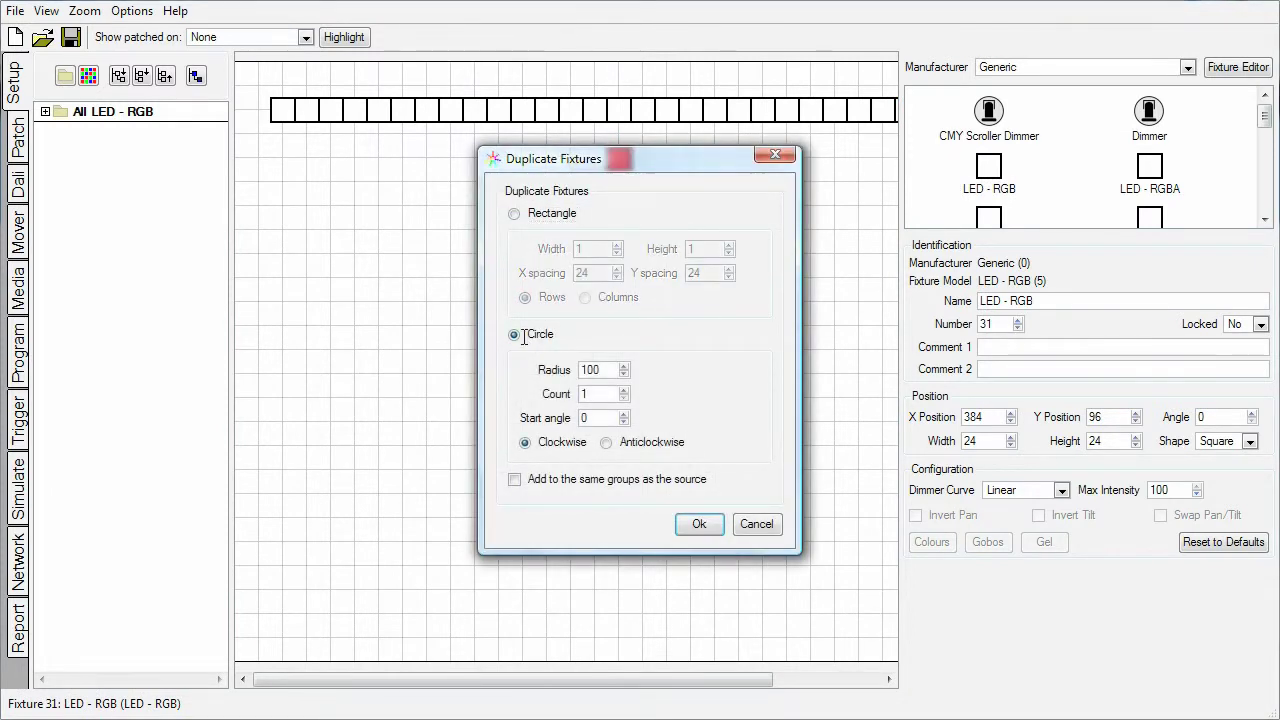
double_click(606, 372)
text(20048)
click(698, 524)
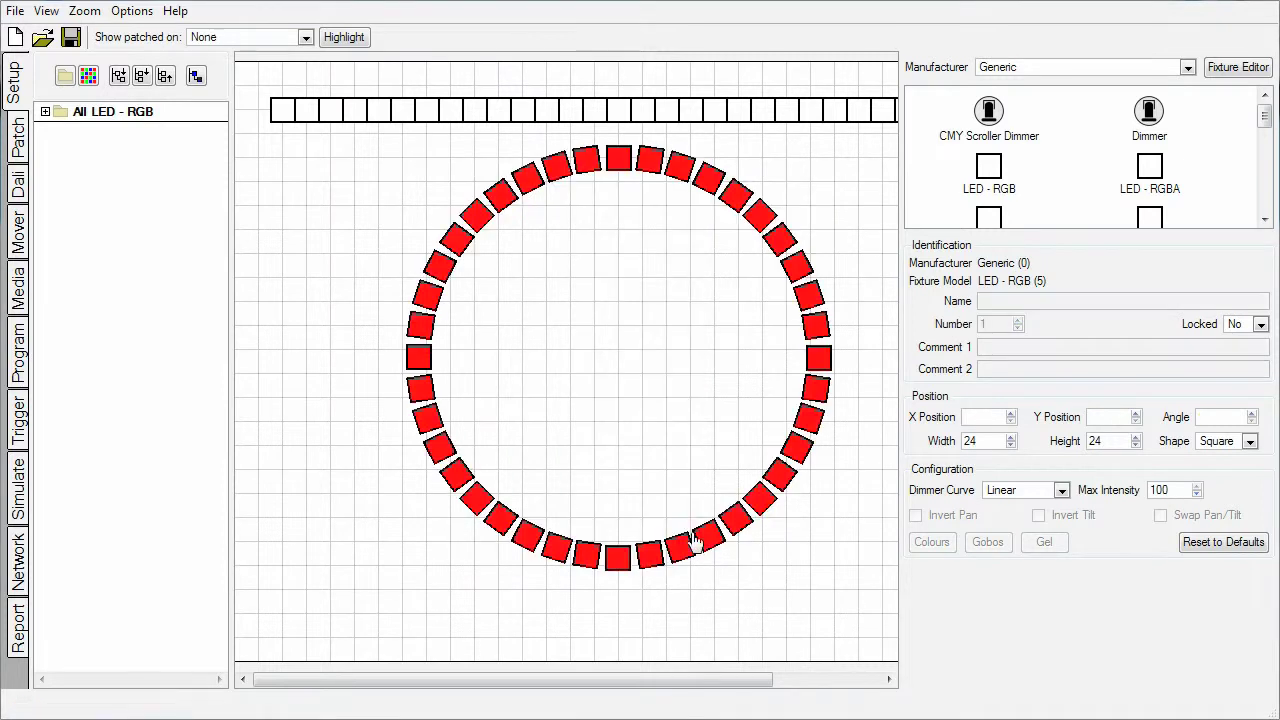
- Select all fixtures in the horizontal row and create a group from them named Line
scroll(632, 403, down, 2)
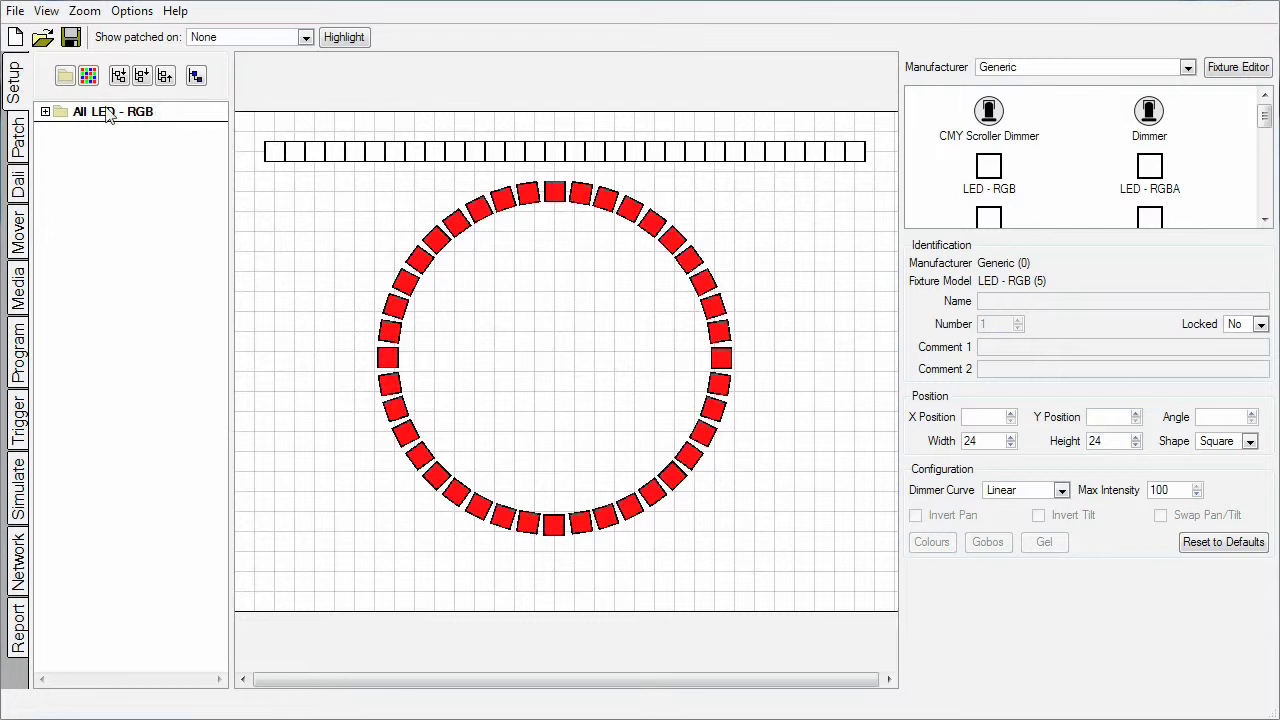
click(45, 112)
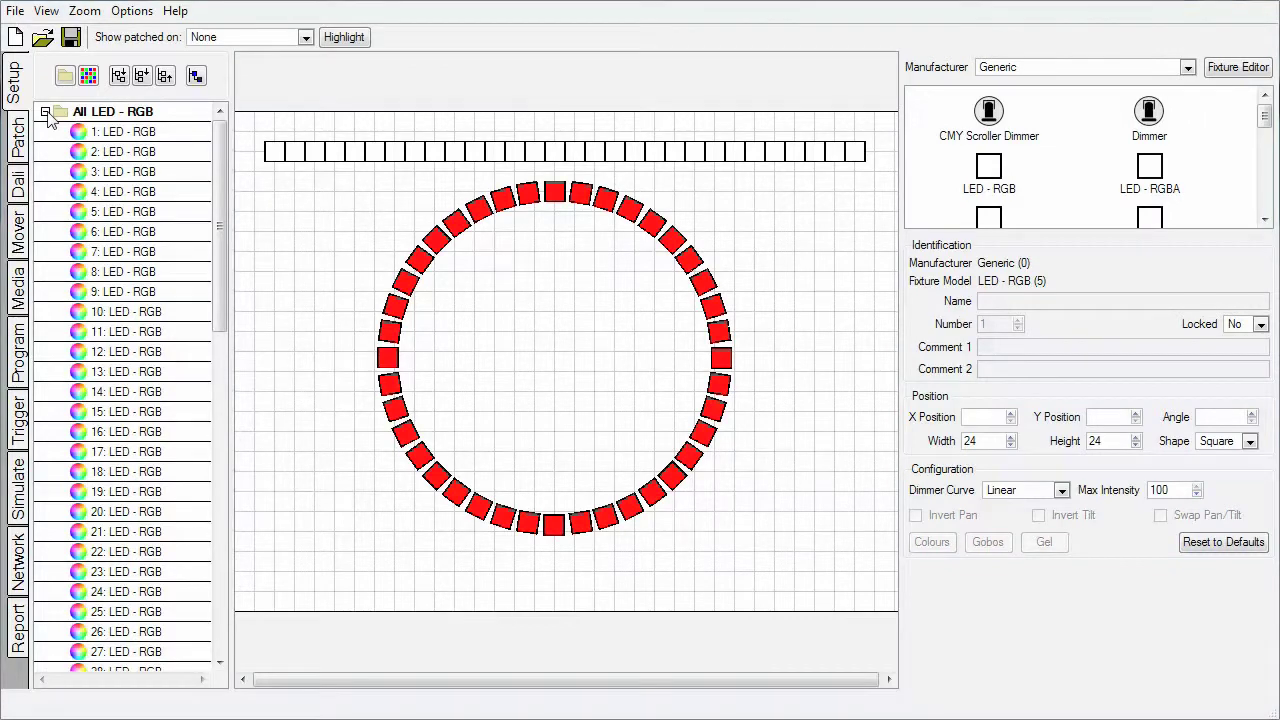
click(45, 112)
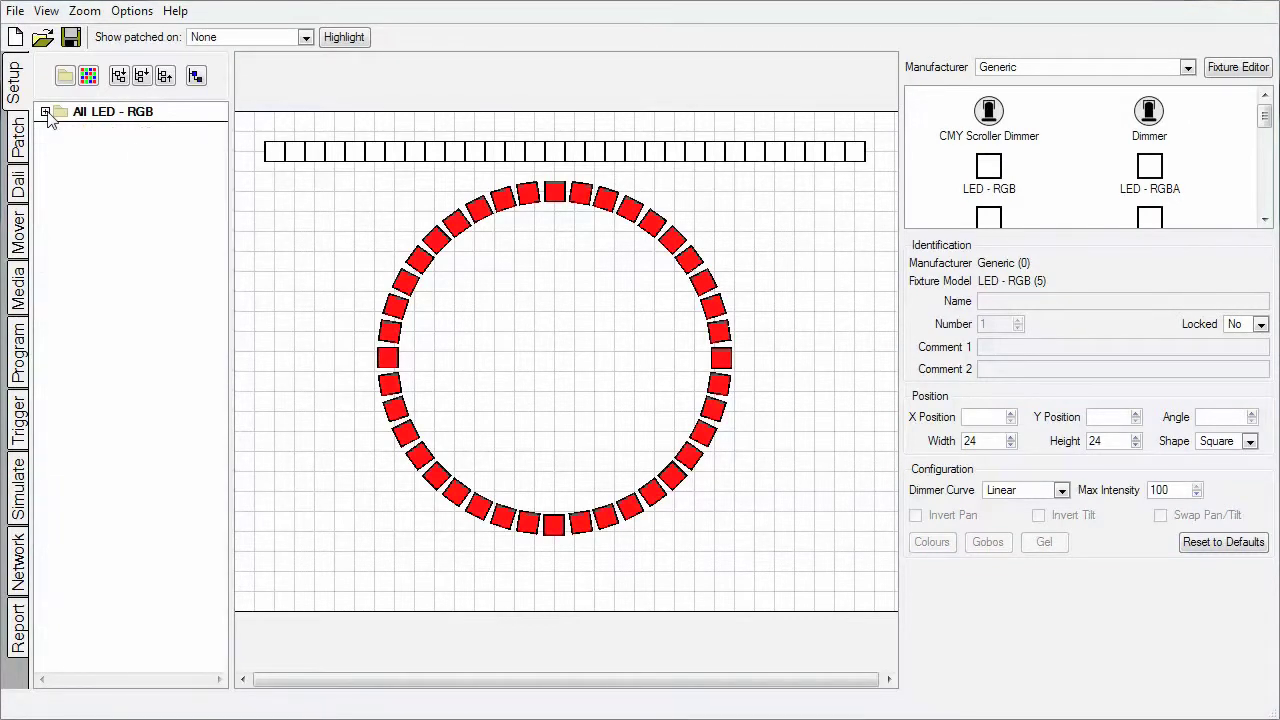
drag(248, 120, 874, 190)
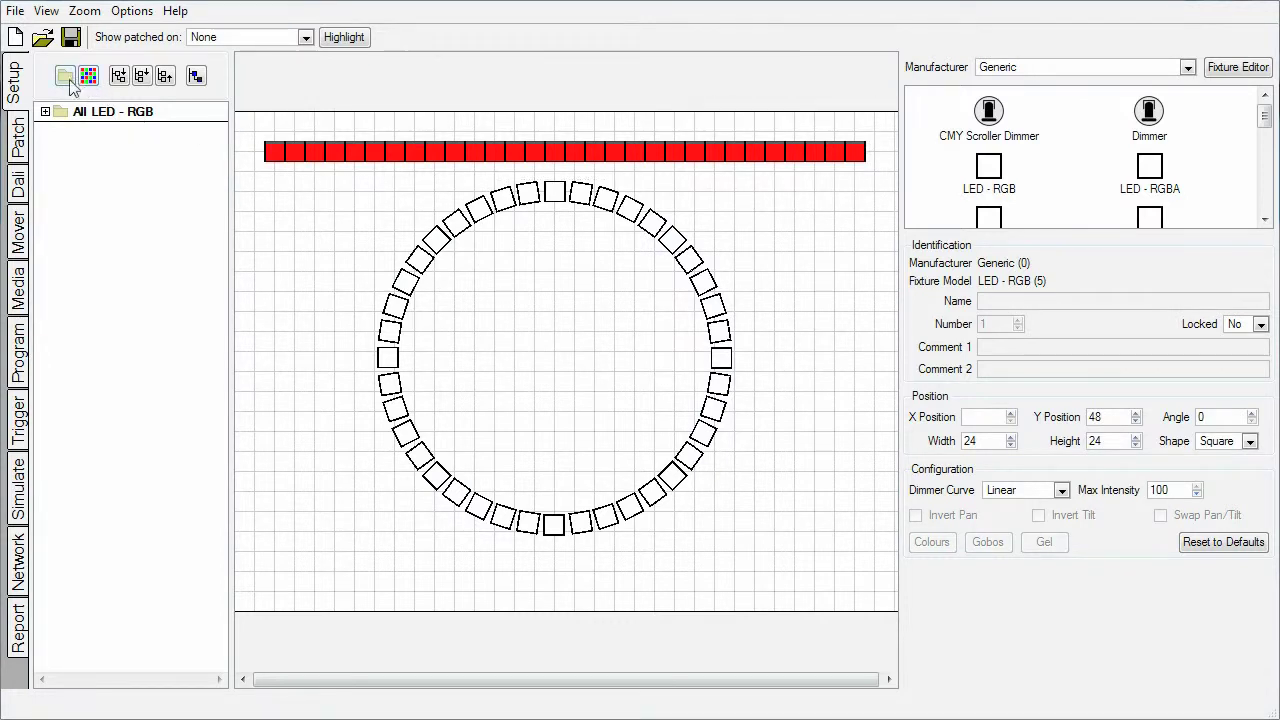
click(65, 77)
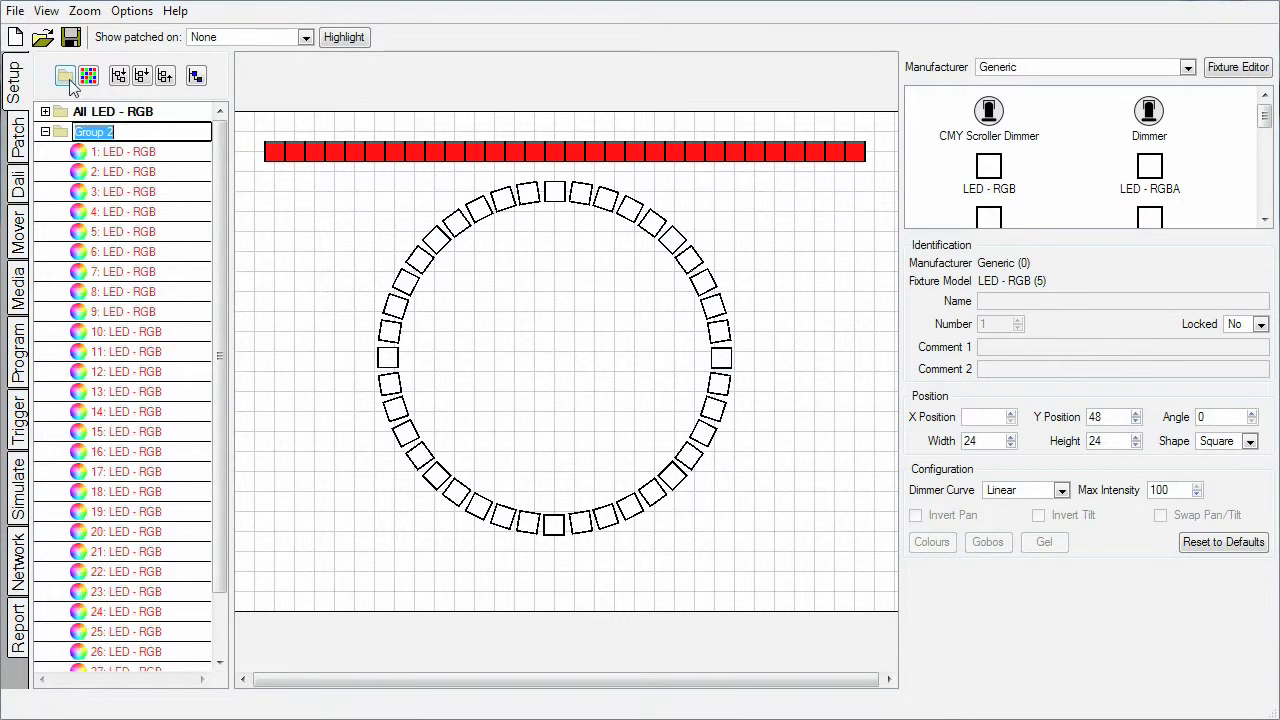
text(Line)
key(Return)
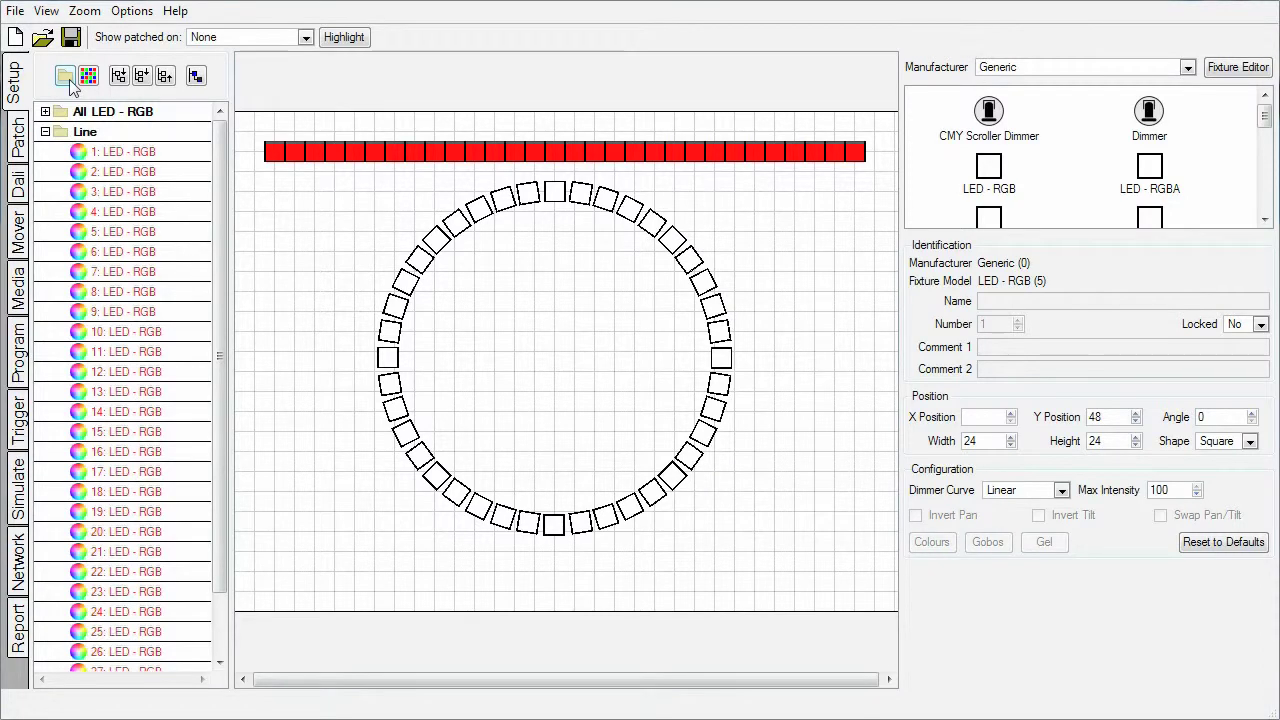
- Select all fixtures in the circle and create a group from them named Circle
drag(266, 169, 777, 557)
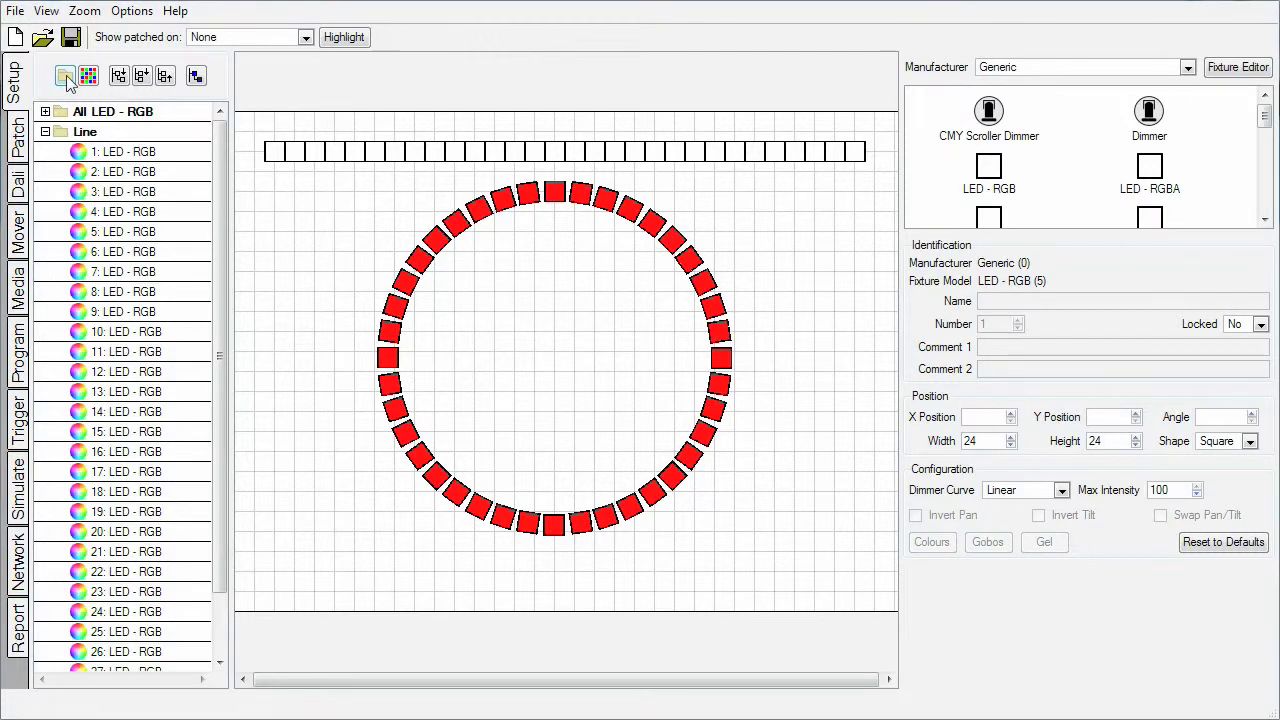
click(66, 75)
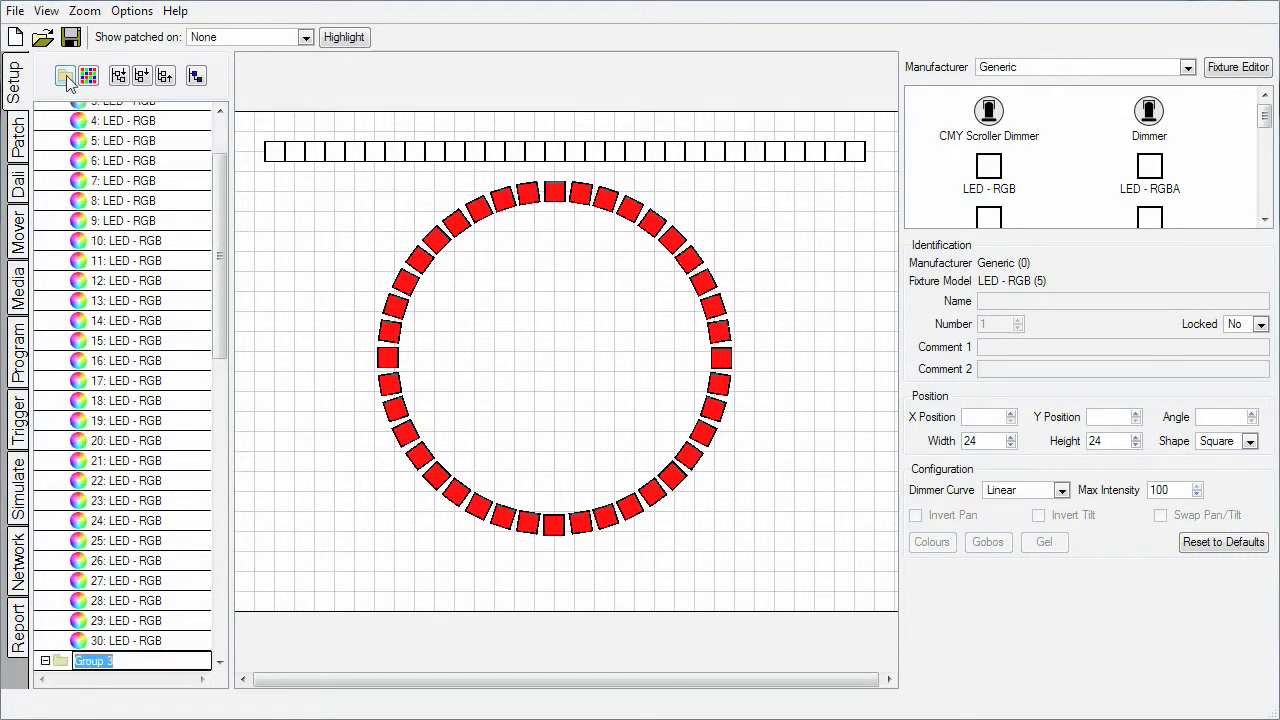
text(Circle)
key(Return)
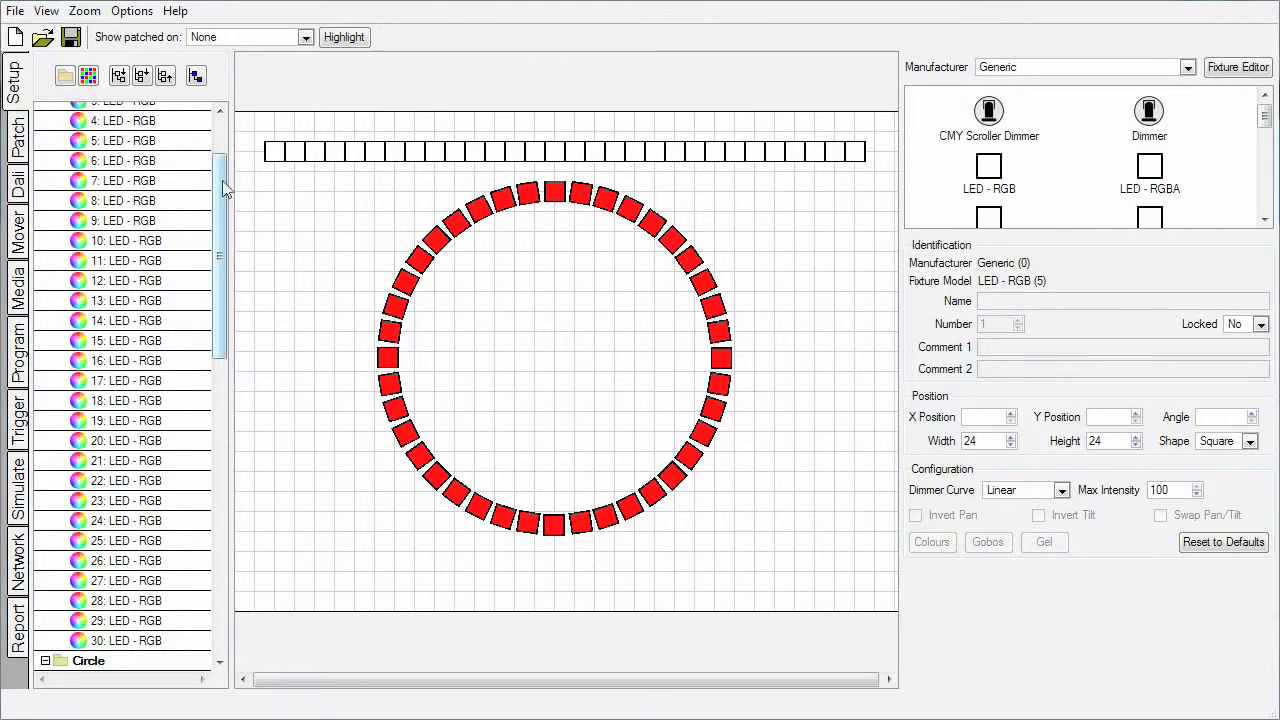
- Review the fixtures listed in the groups, and collapse all groups in the fixture tree
scroll(224, 185, up, 2)
scroll(224, 190, up, 1)
scroll(220, 200, down, 5)
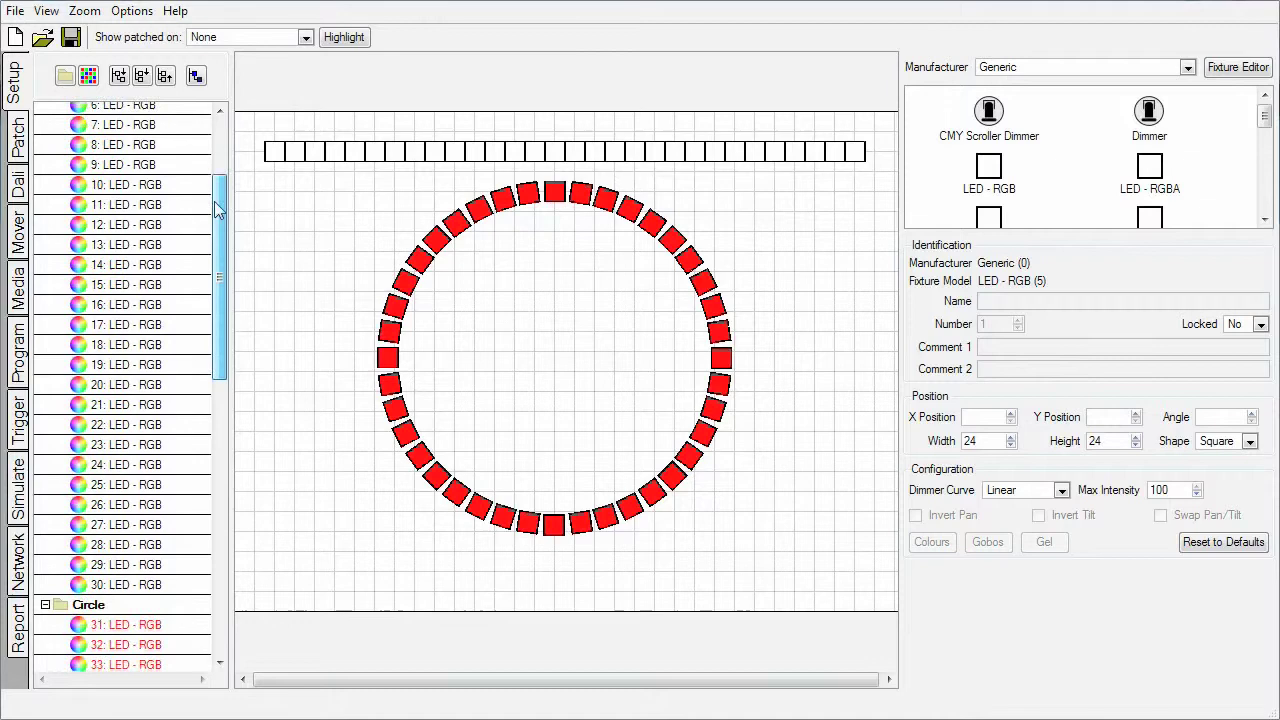
scroll(217, 207, up, 1)
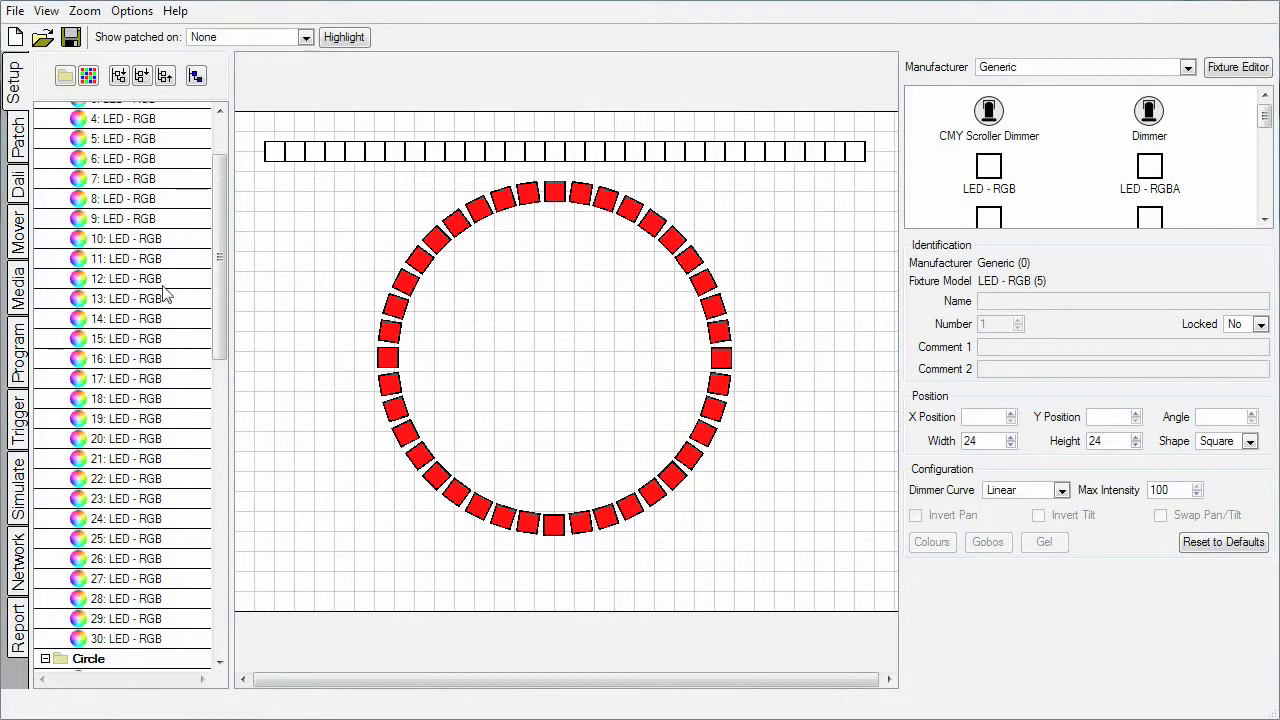
drag(223, 231, 251, 189)
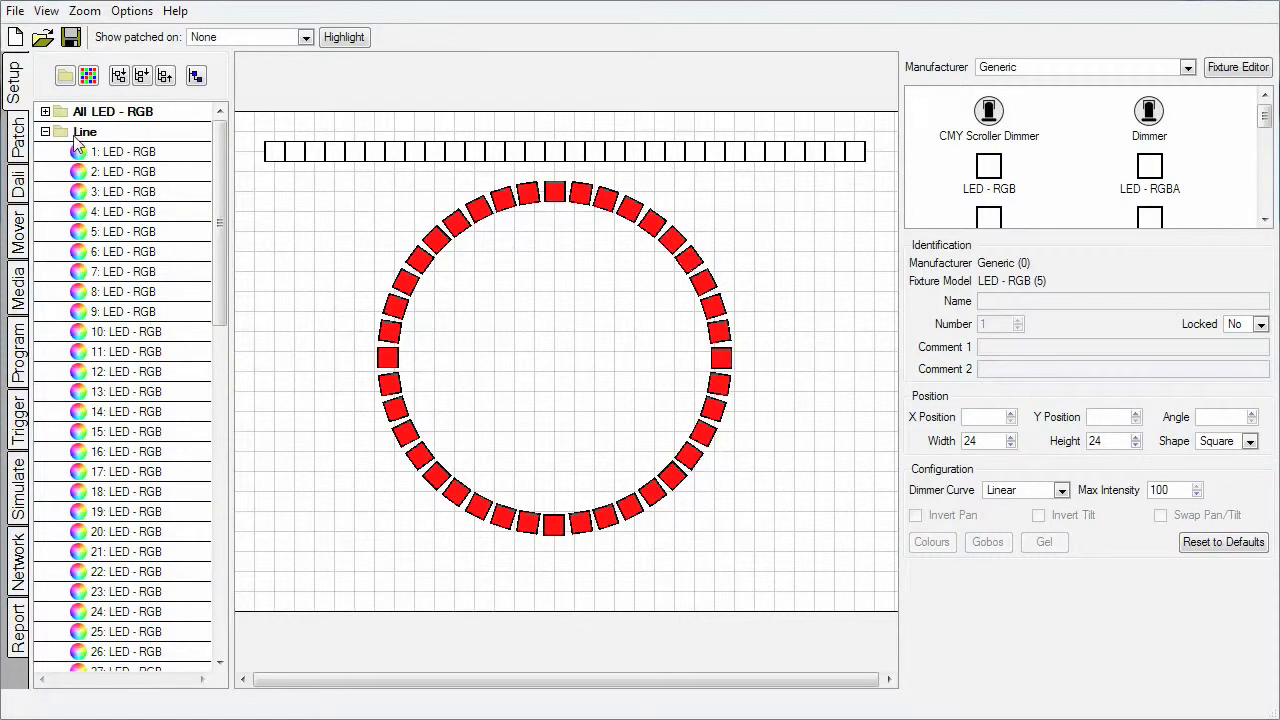
click(165, 77)
click(142, 86)
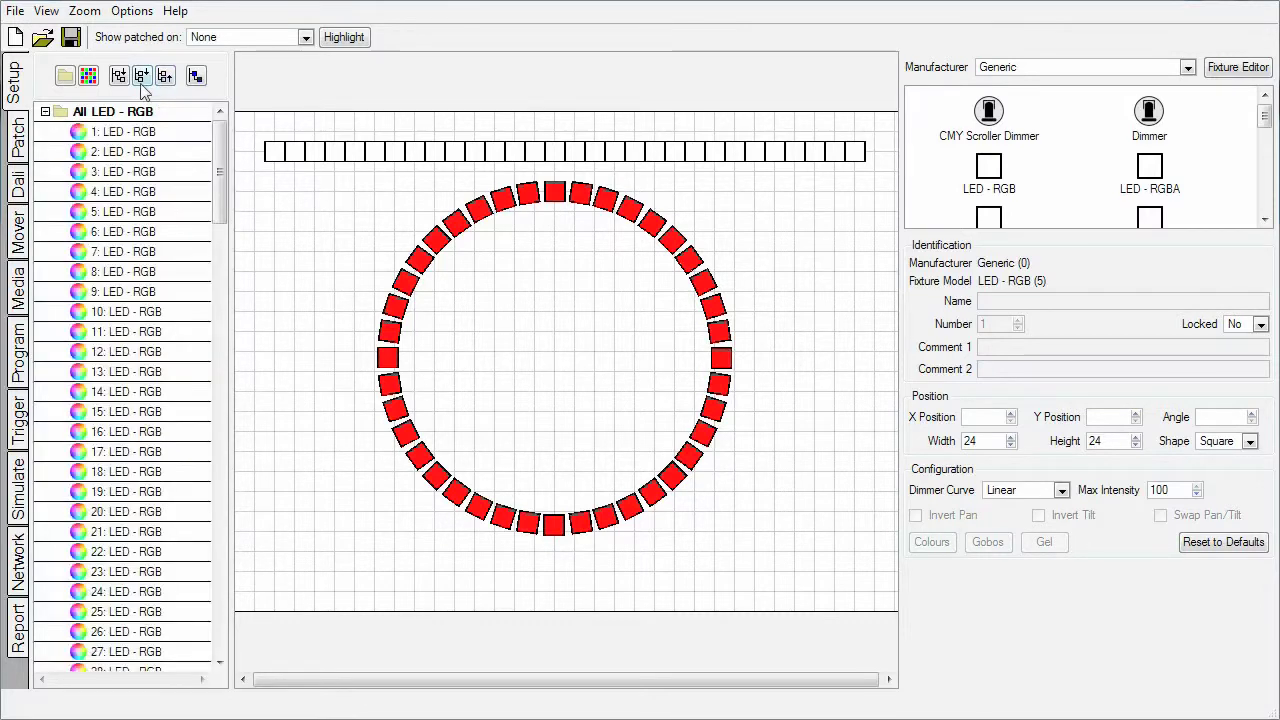
click(170, 86)
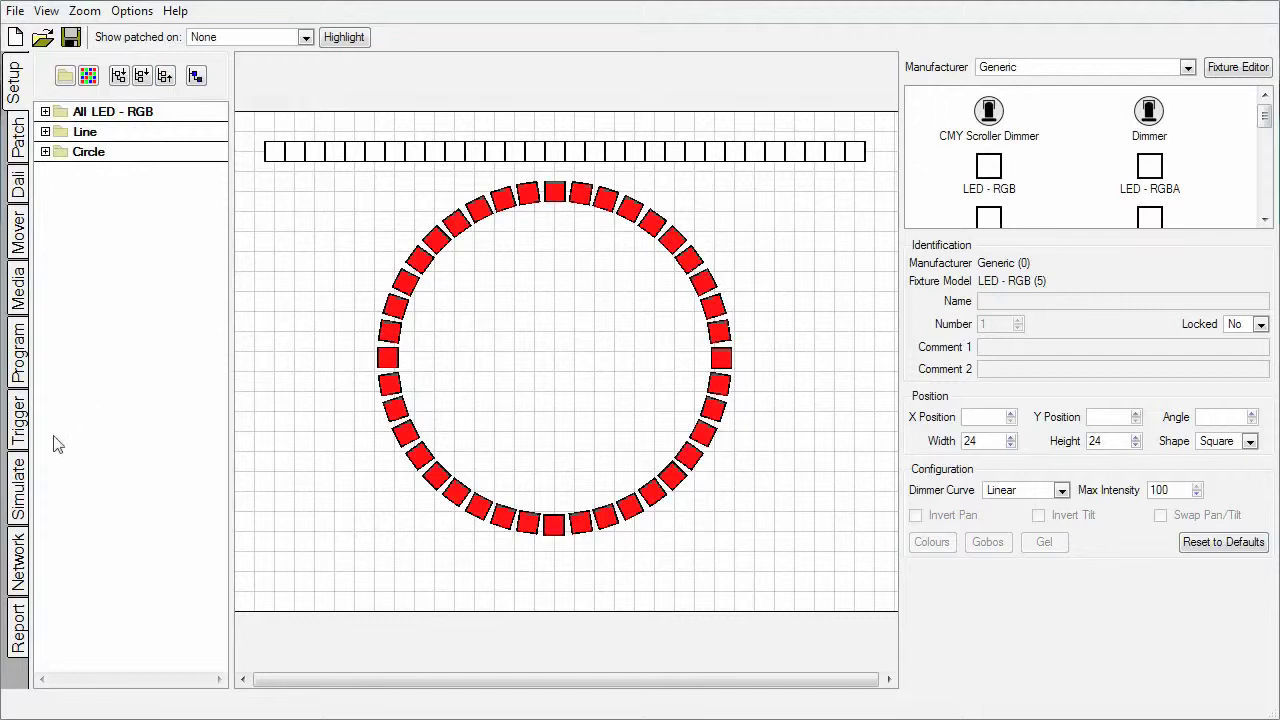
- Go to timeline programming and add a Colour Chase preset to the Line group at the start of the timeline
click(20, 355)
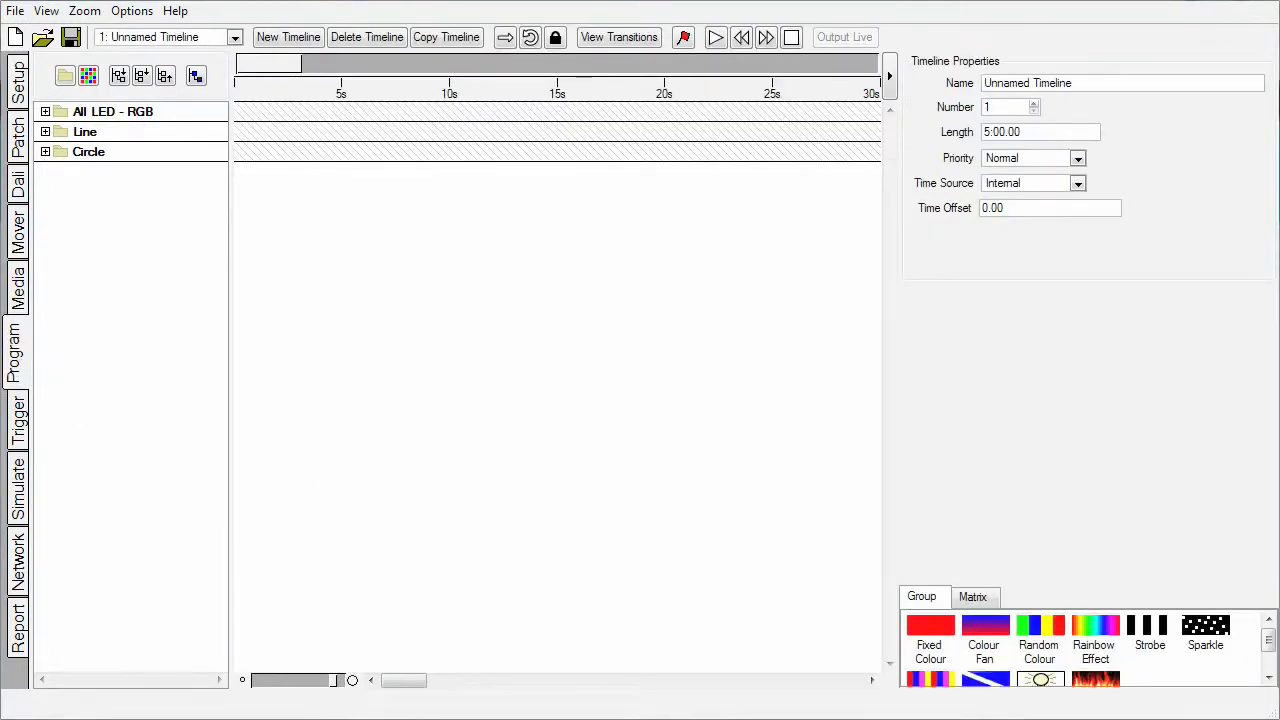
scroll(1276, 648, down, 1)
drag(929, 640, 255, 134)
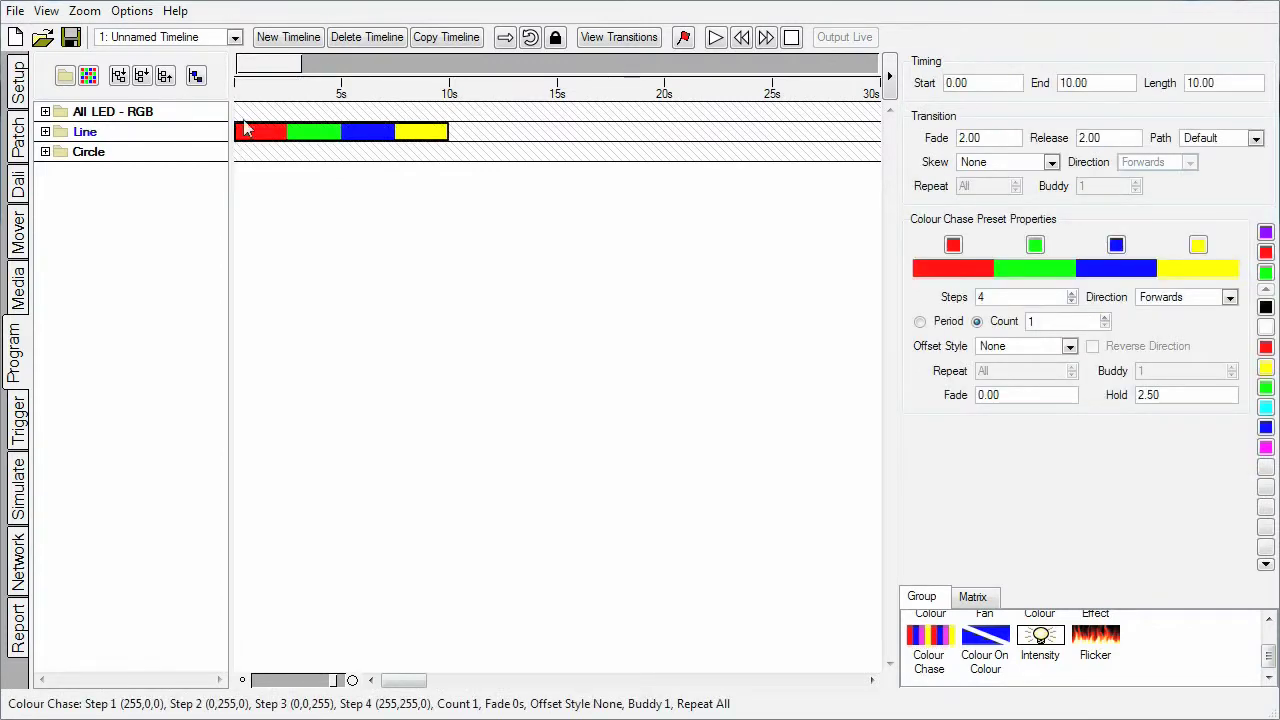
- Play the timeline in a torn-off Simulate window, and switch to the continuous preview of the selected preset
click(50, 12)
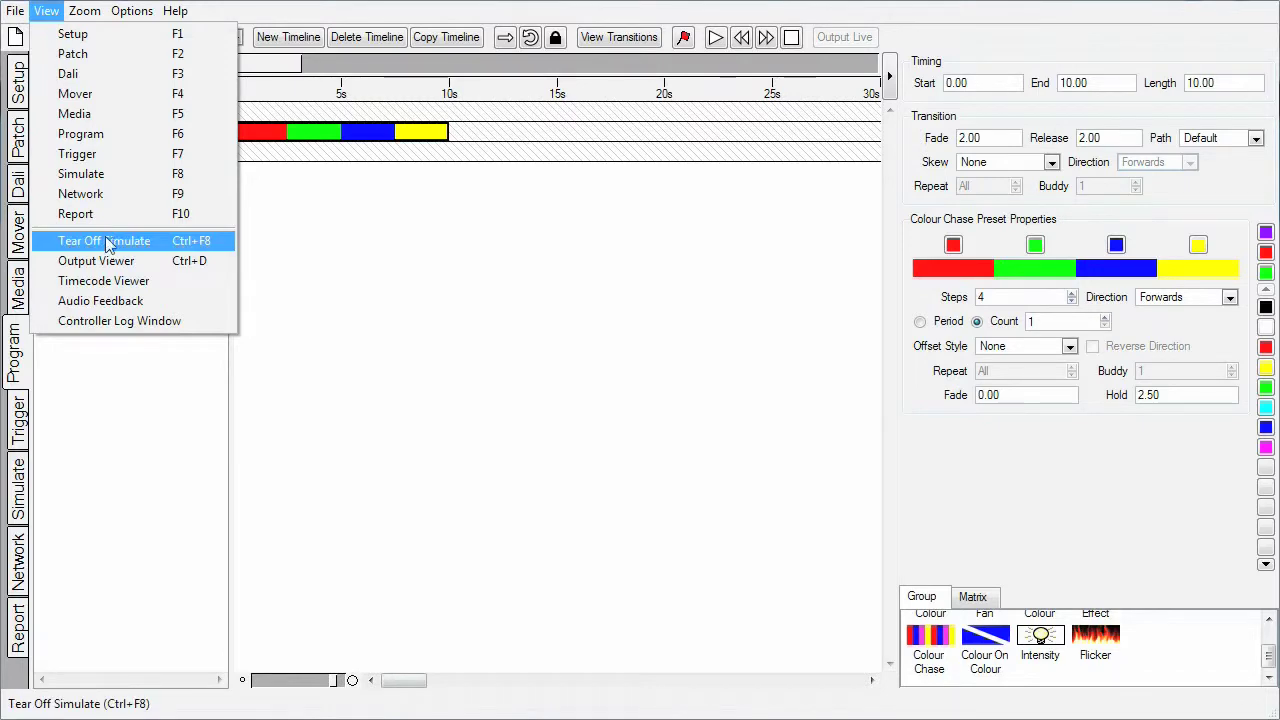
click(177, 250)
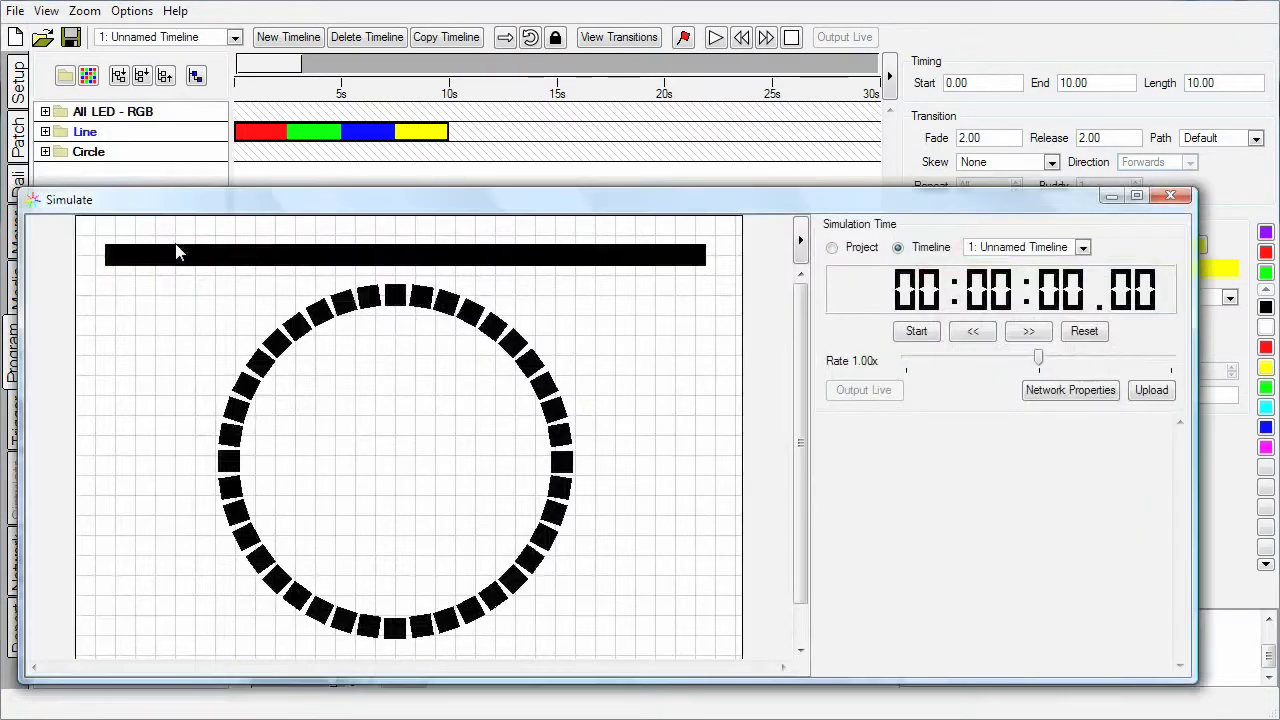
click(910, 336)
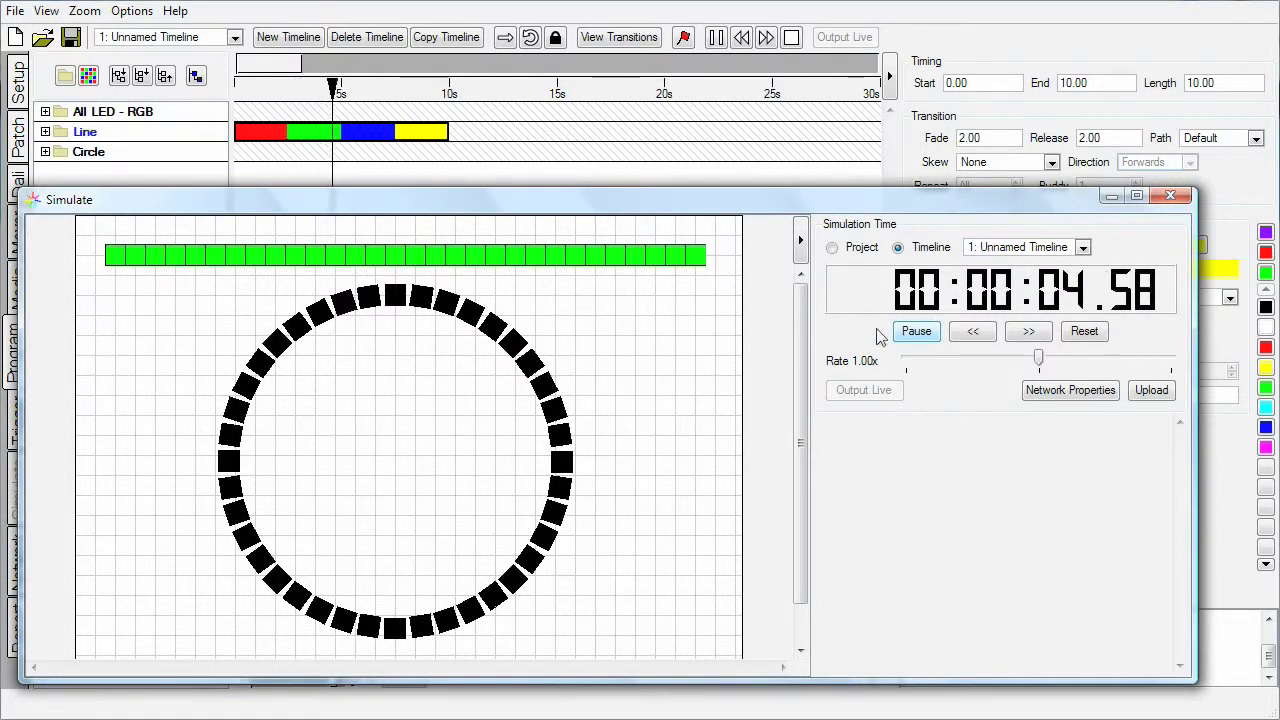
click(506, 38)
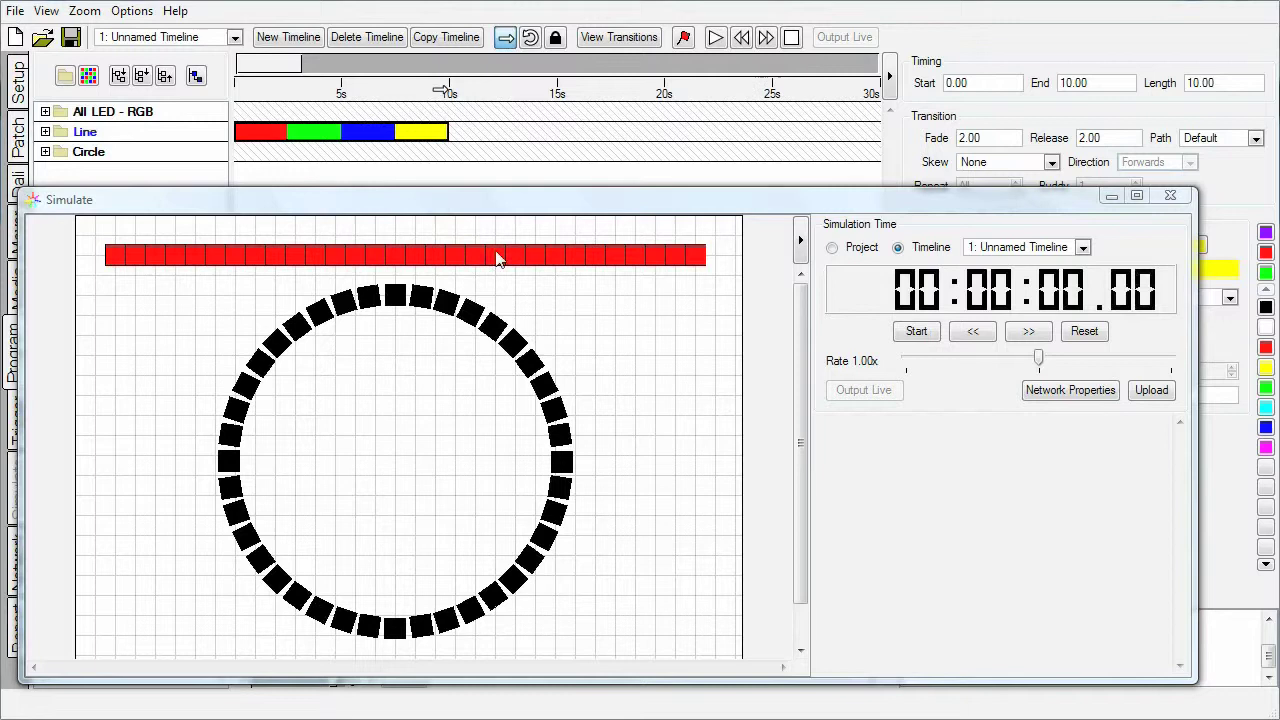
- Move the Simulate window clear of the preset properties, and set the colour chase's fade to 1.00 and hold to 1.50
drag(518, 208, 533, 530)
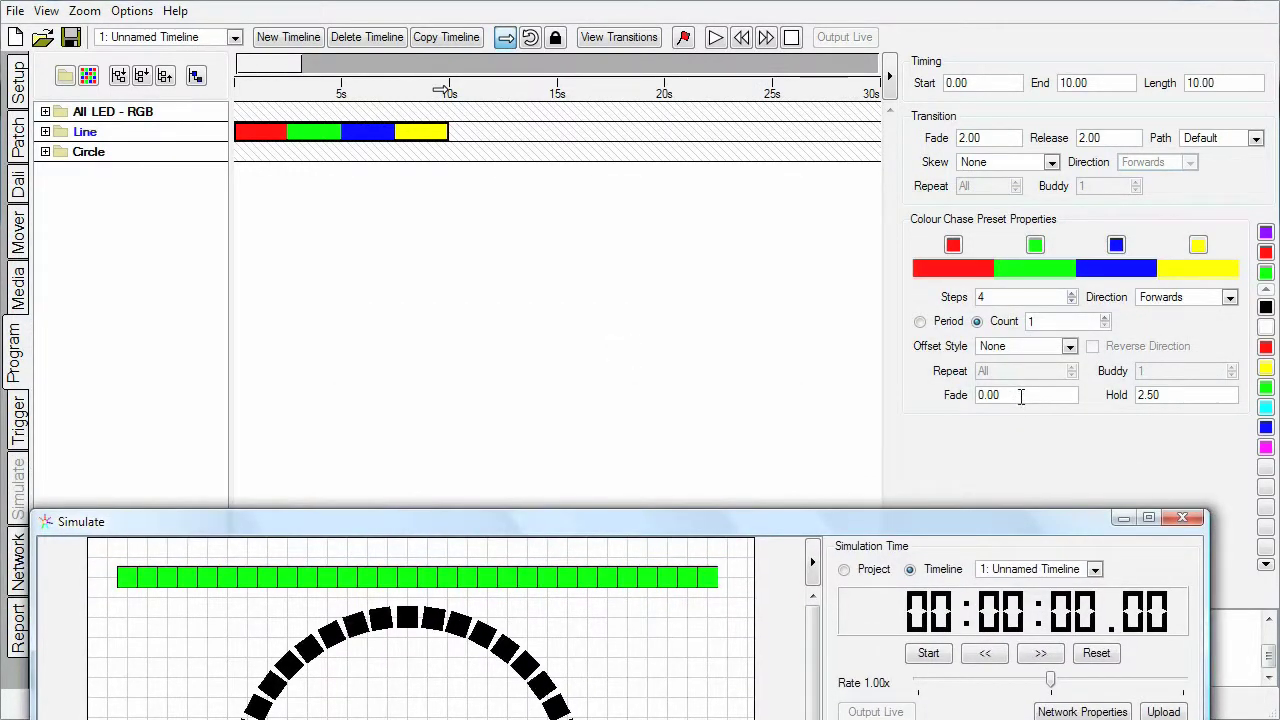
drag(1021, 397, 960, 400)
text(1)
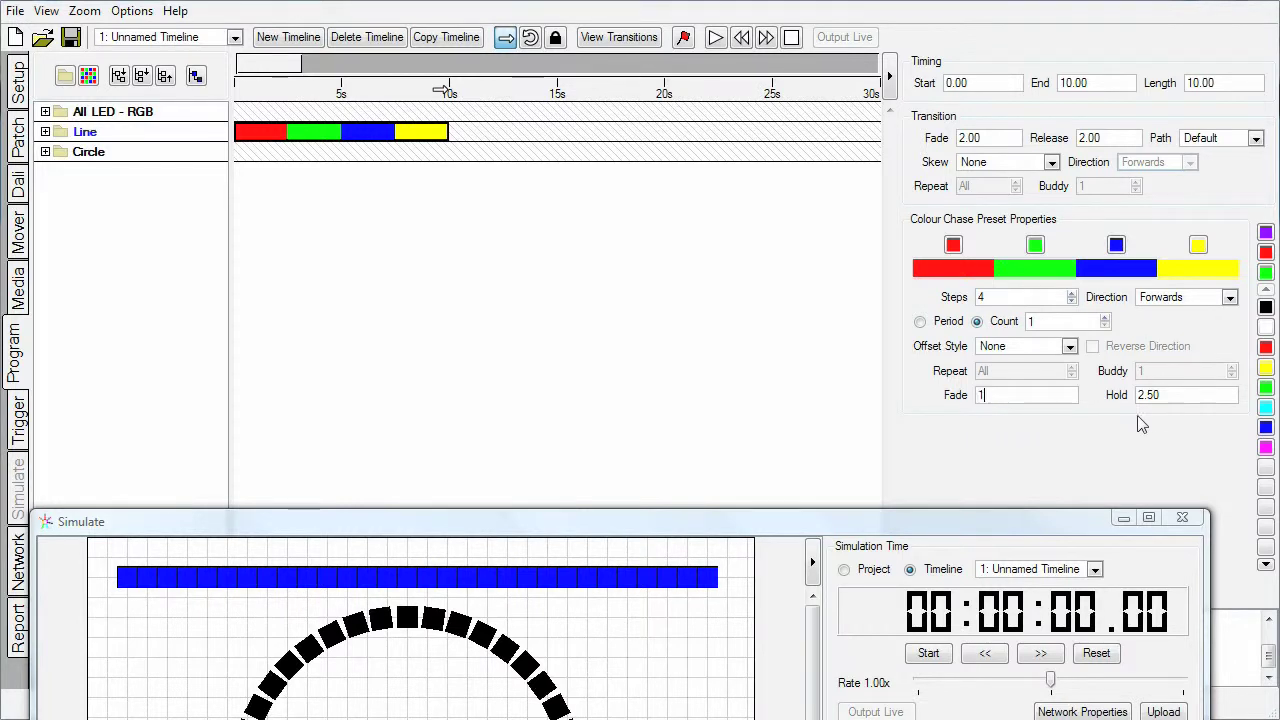
key(Tab)
text(1.50)
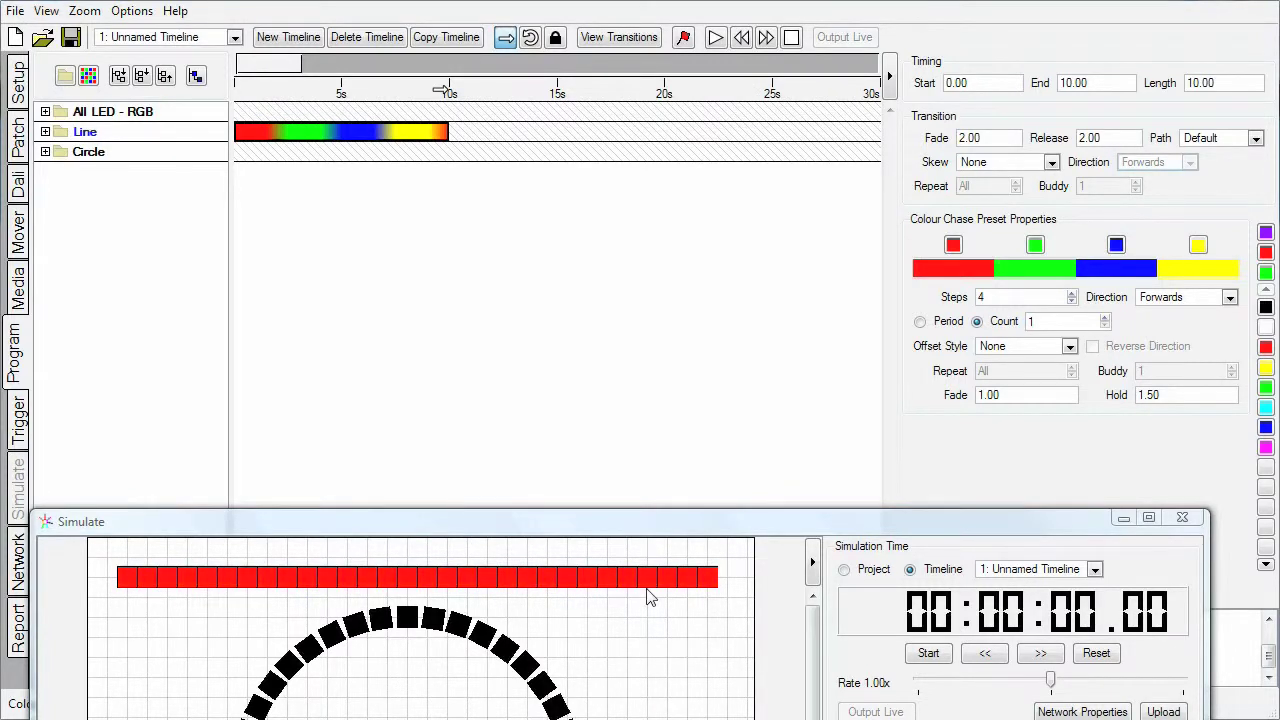
- Reduce the colour chase to 3 steps and set its first colour to purple with R 128 and B 255
click(1072, 302)
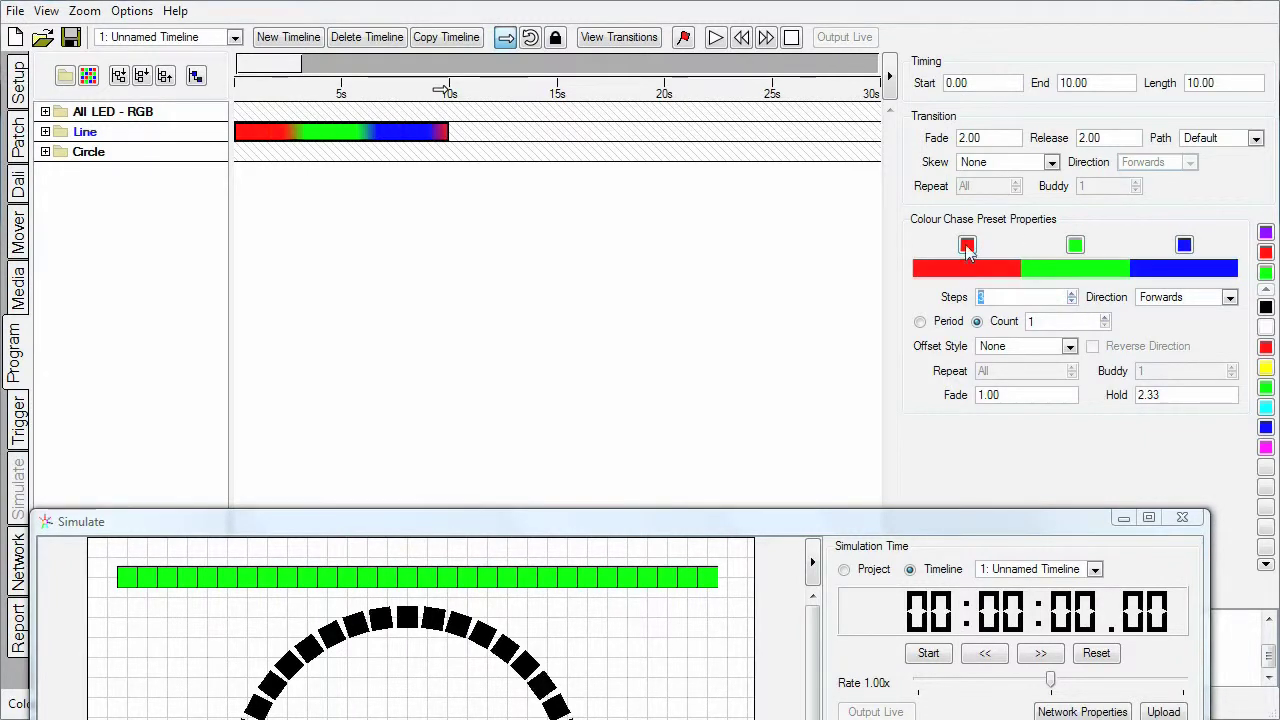
click(966, 245)
drag(966, 243, 909, 249)
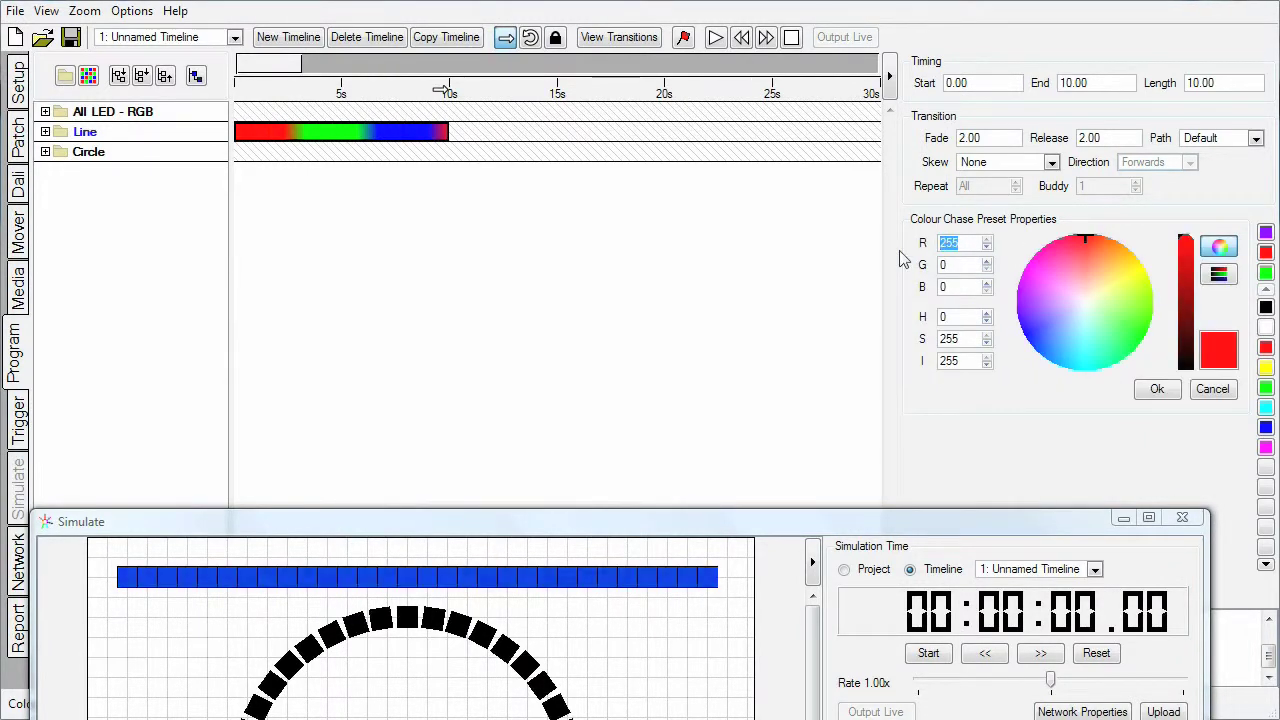
text(128)
double_click(960, 288)
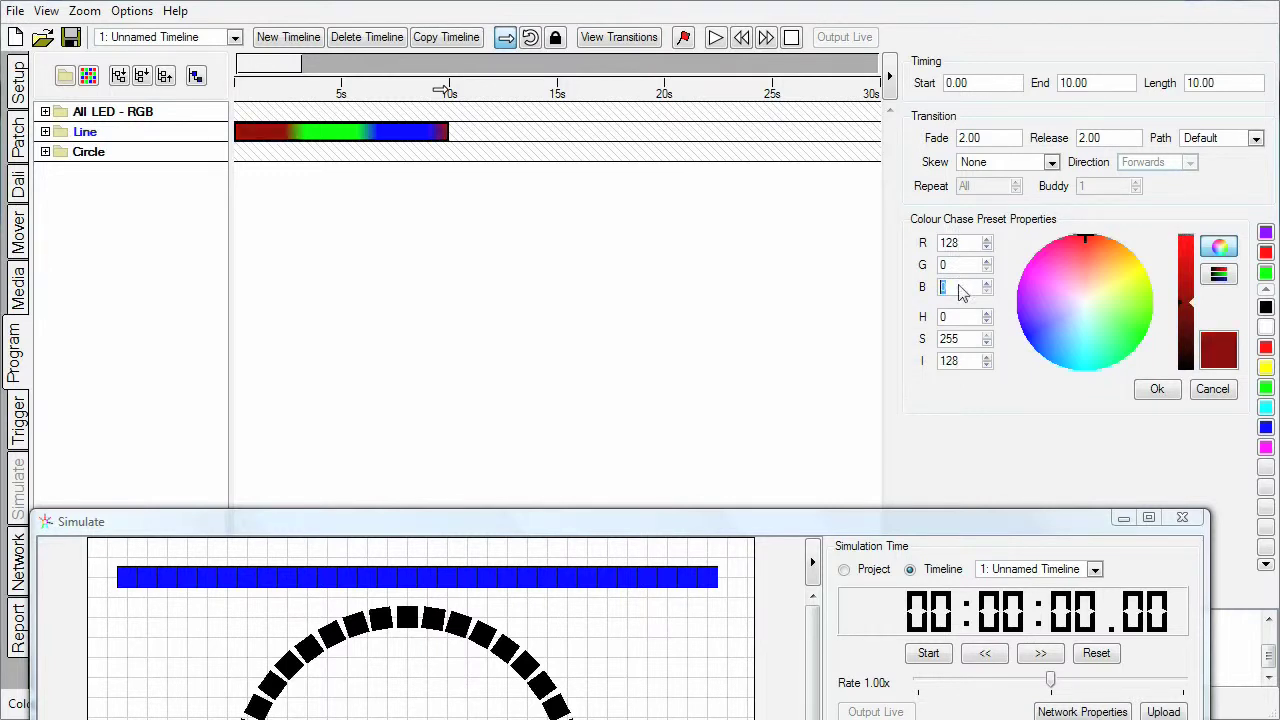
text(255)
click(940, 408)
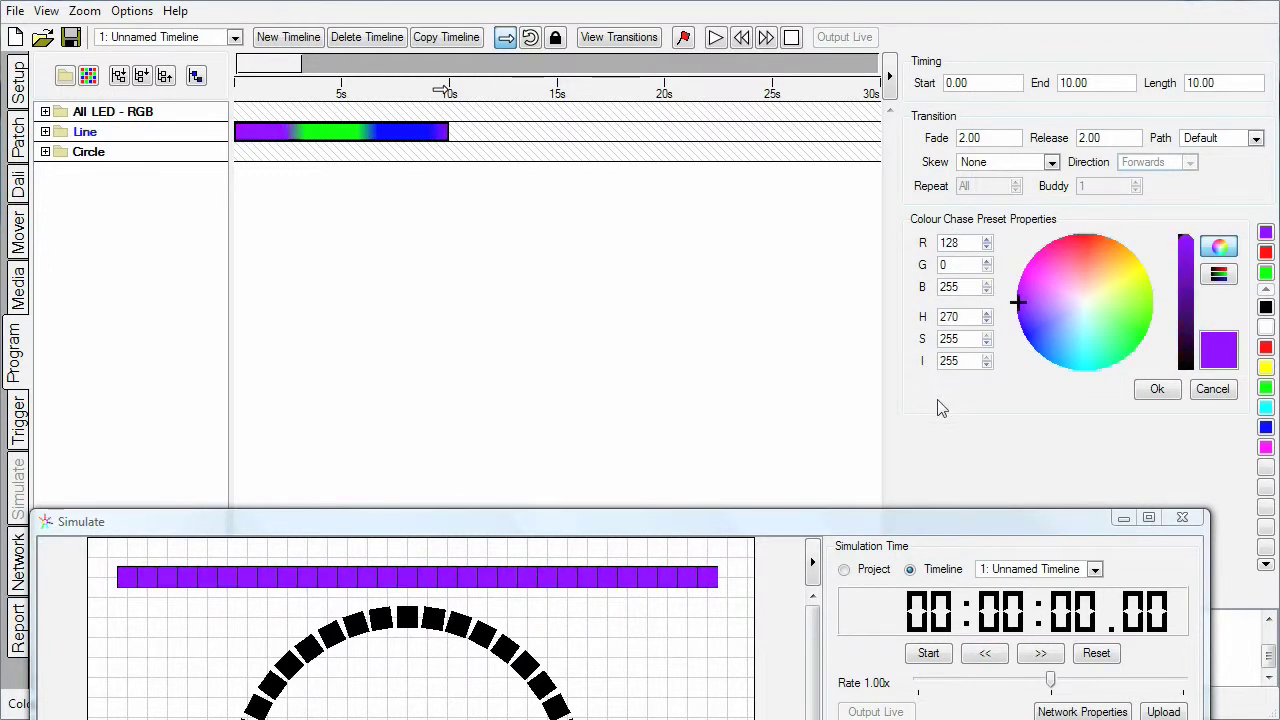
click(1155, 390)
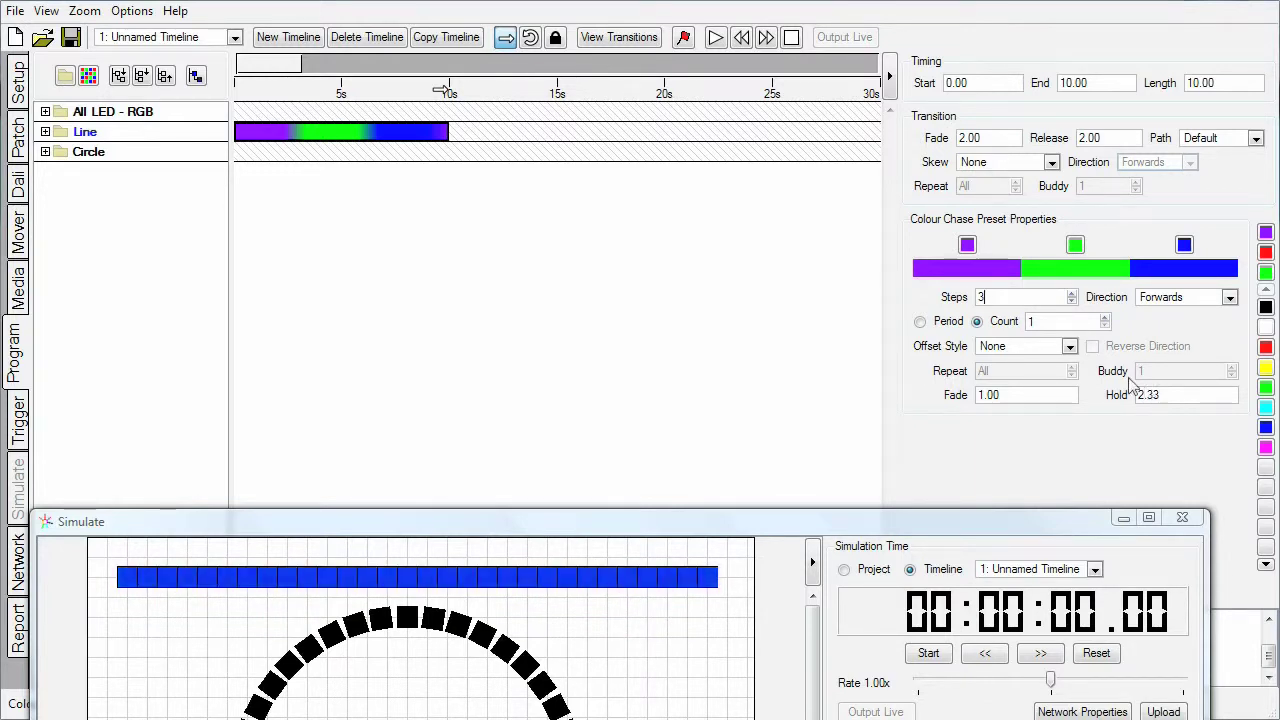
- Set the offset style of the Line group's colour chase to Spread
click(1070, 347)
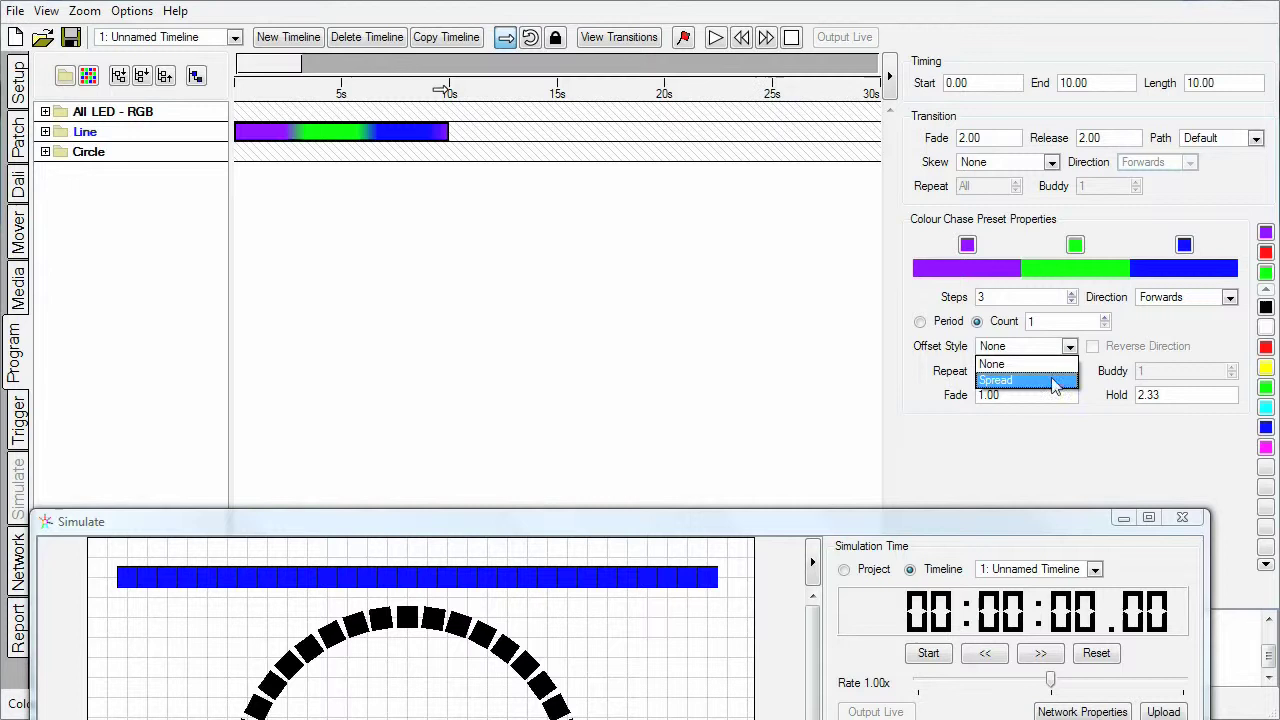
click(1053, 382)
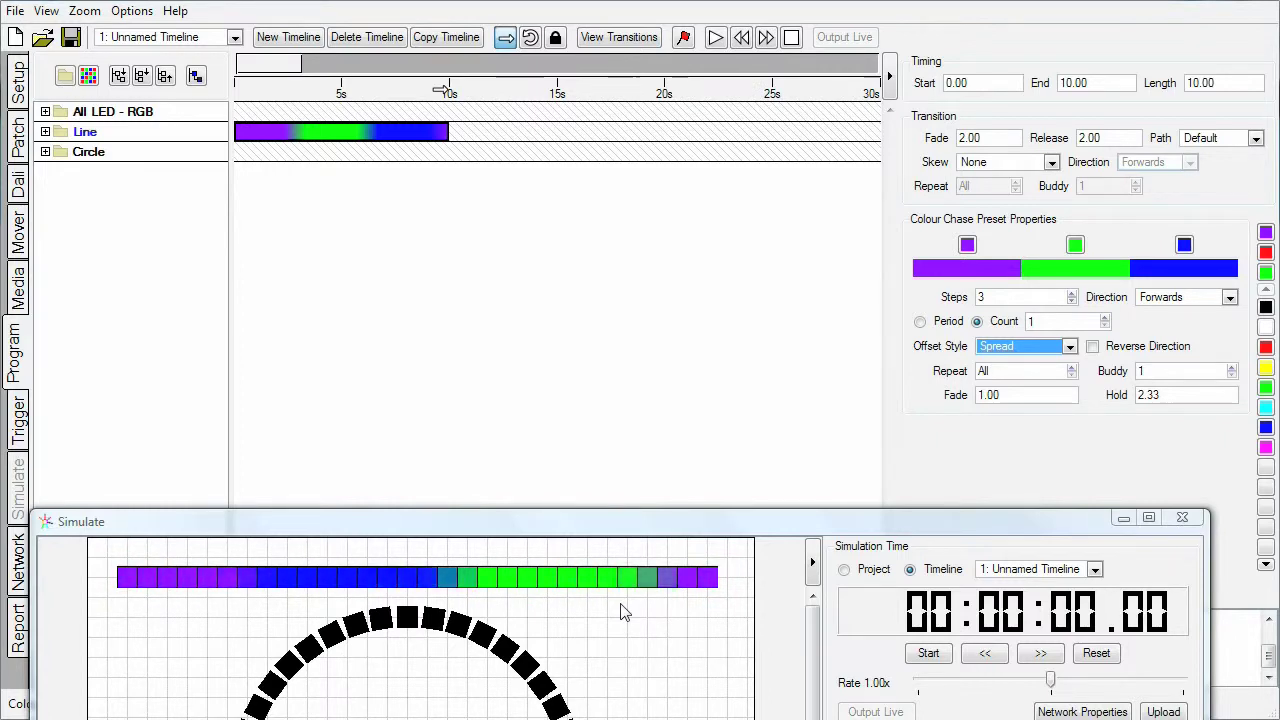
- Try moving fixture 1 below fixture 7 in the Line group's order, and restore it to first place
click(45, 132)
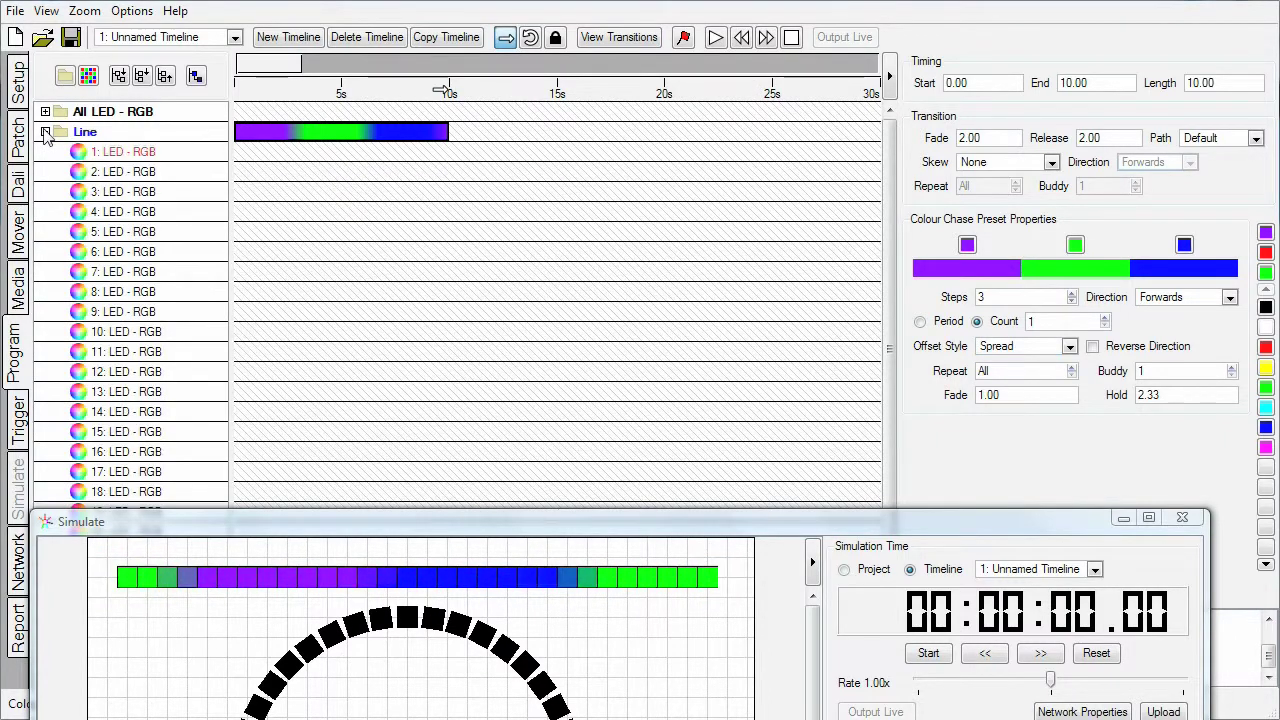
drag(115, 151, 123, 283)
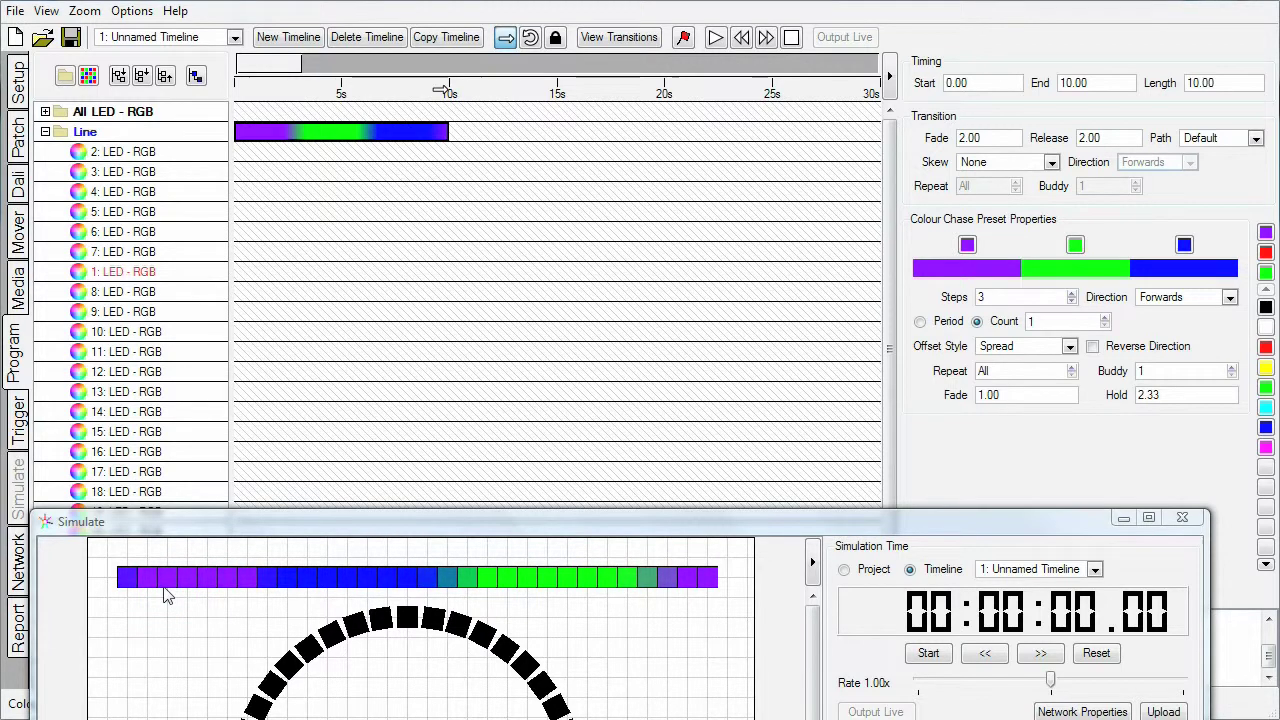
drag(97, 272, 97, 152)
click(44, 132)
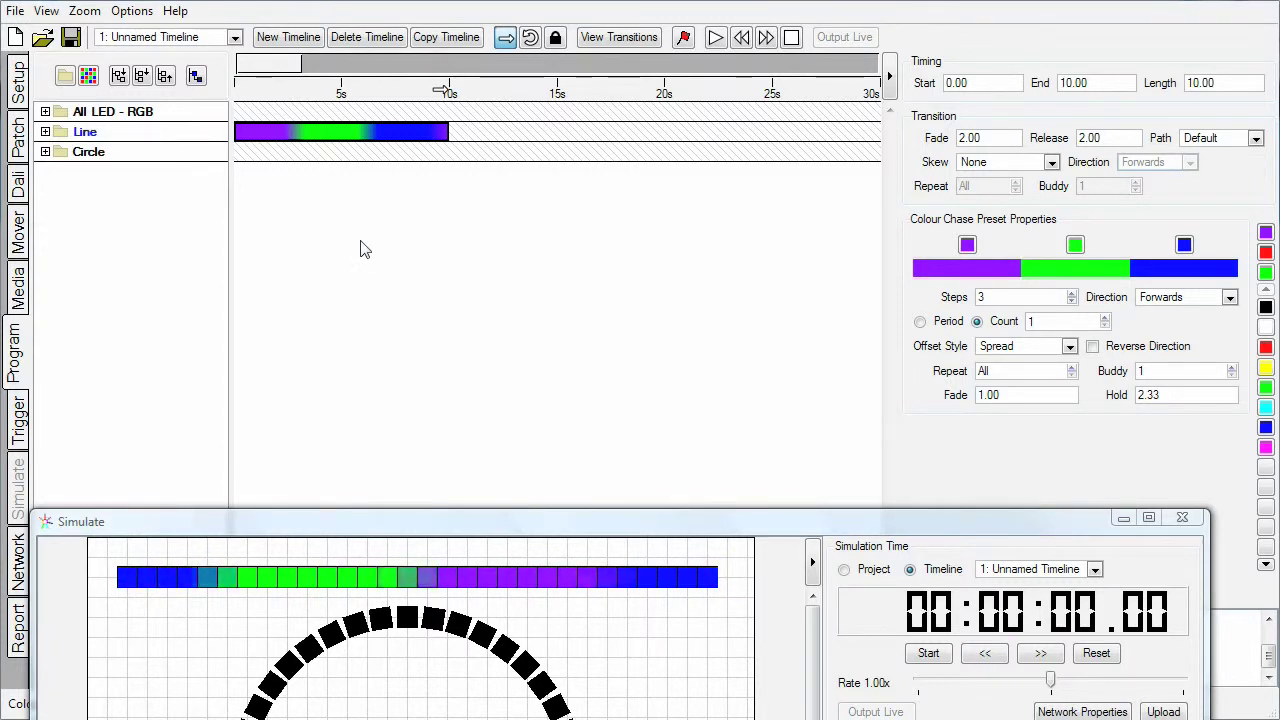
- Try a buddy value of 4 on the Line's colour chase, return it to 1, and set the repeat to 10
click(1150, 371)
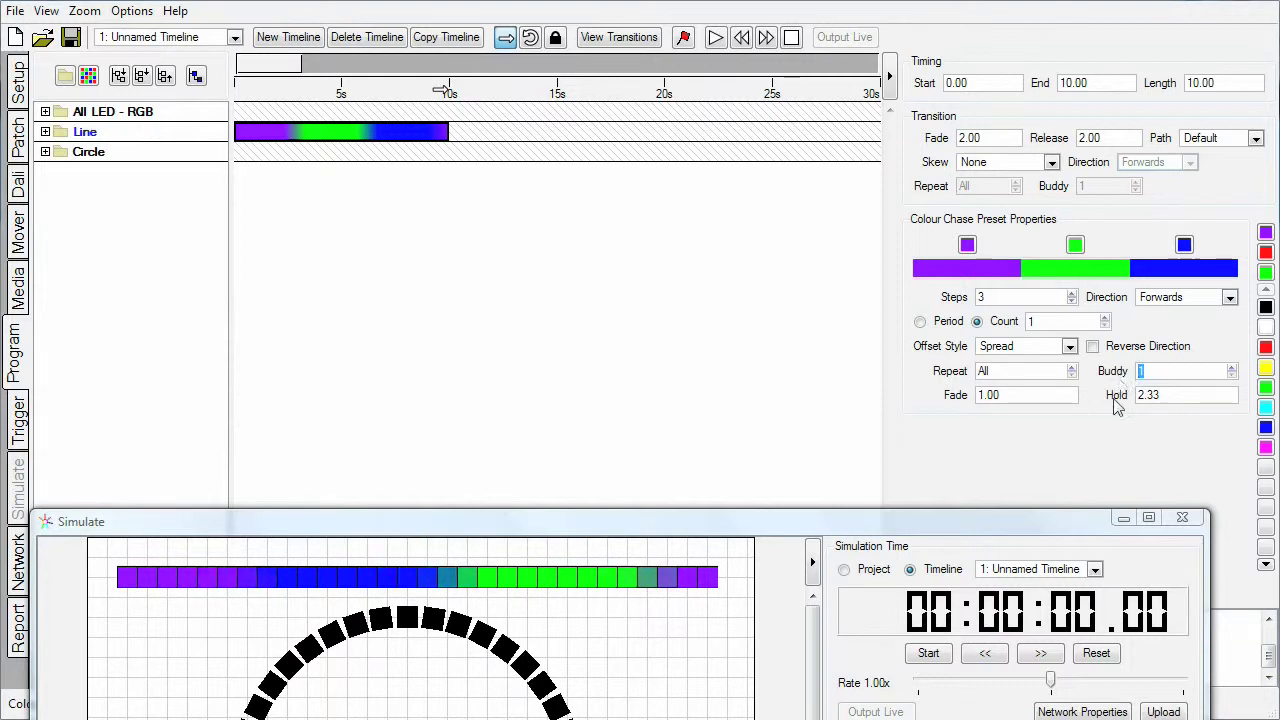
text(4)
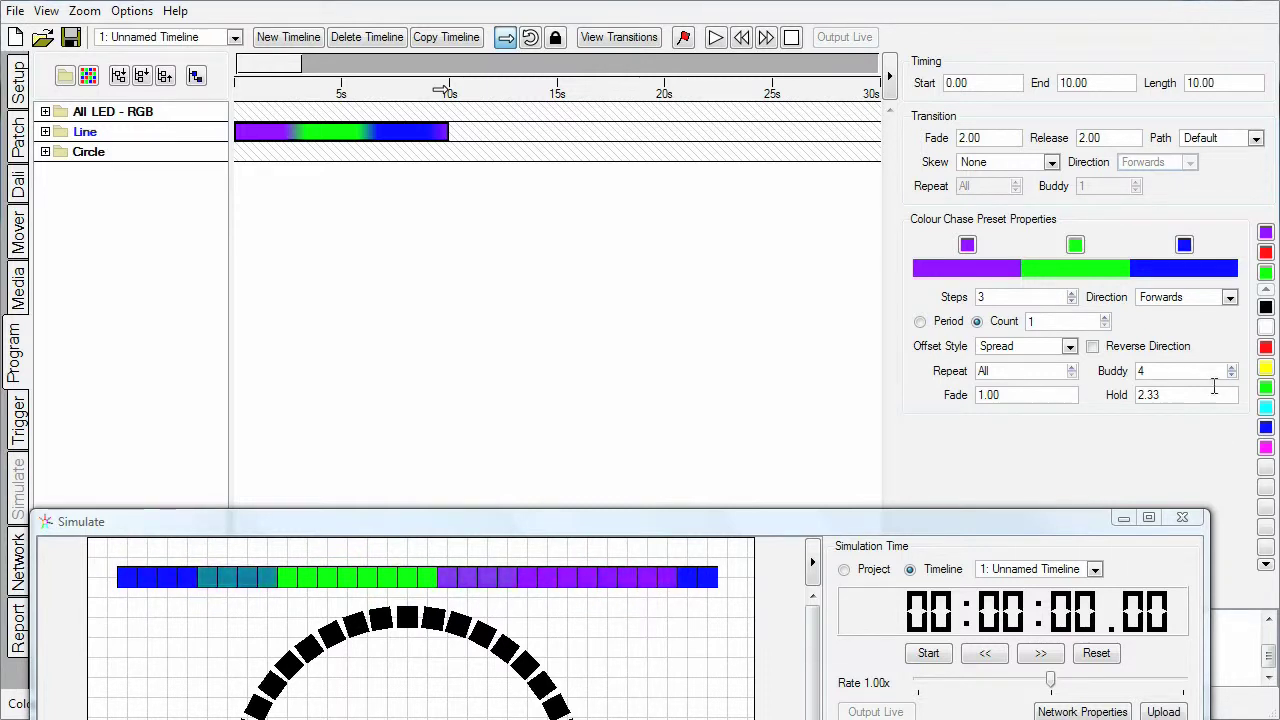
double_click(1205, 372)
text(1)
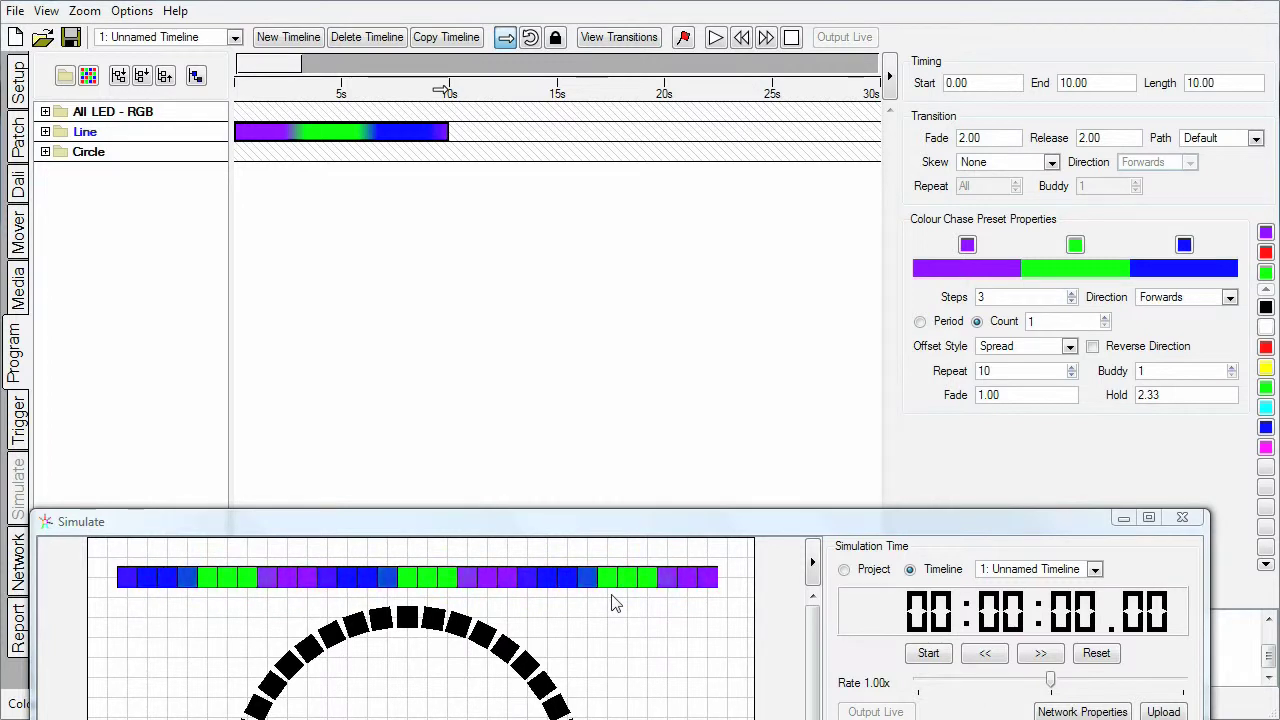
- Copy the Line's colour chase preset and paste it at the start of the Circle group's timeline row
right_click(263, 143)
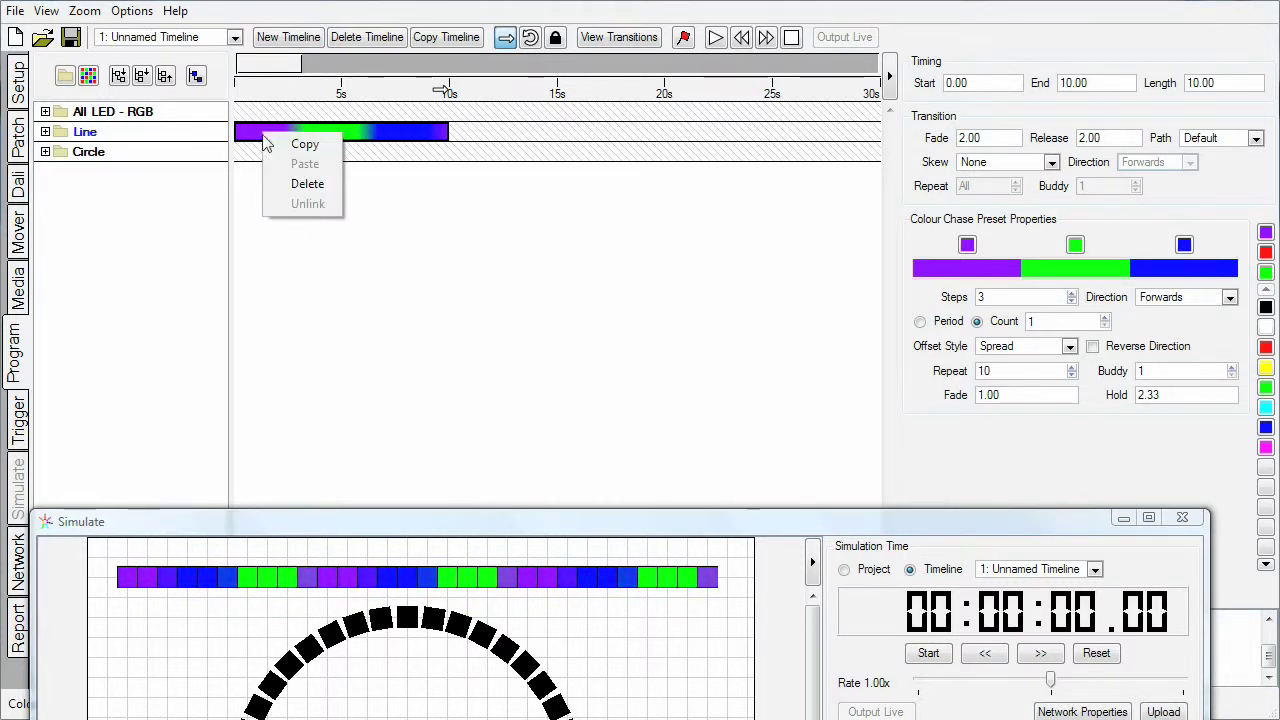
click(250, 163)
right_click(238, 170)
click(255, 187)
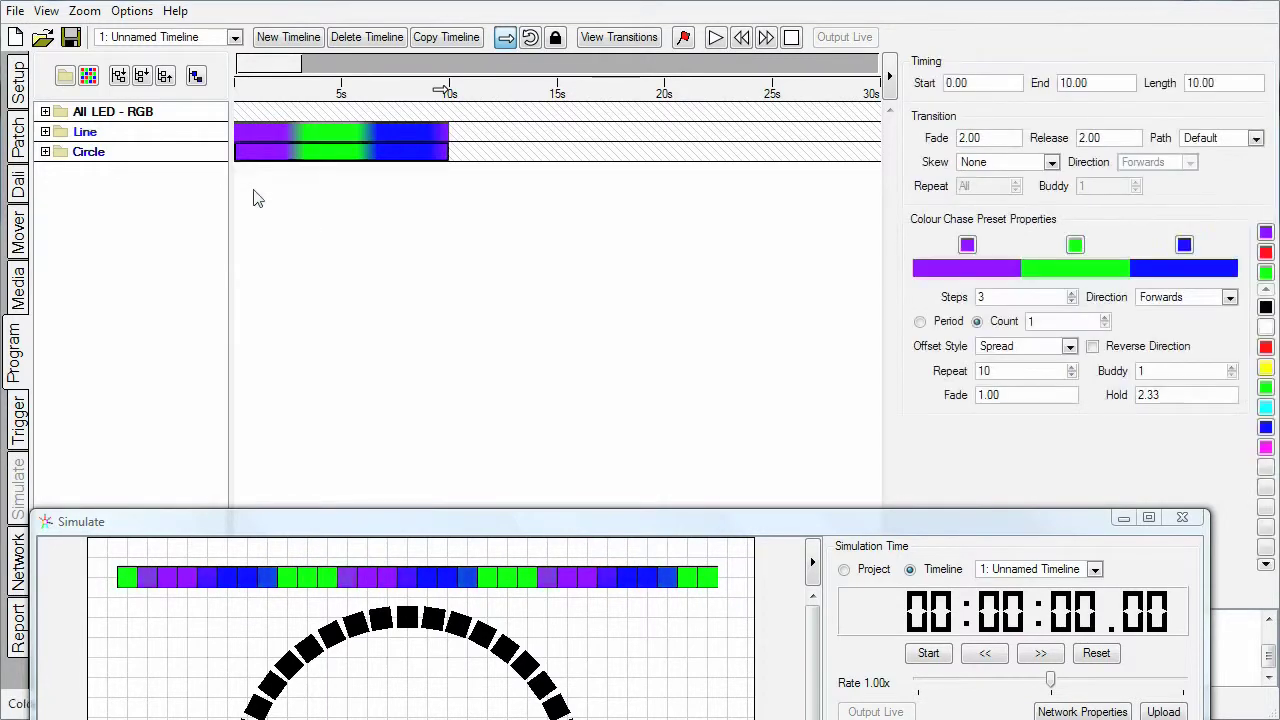
- Move and narrow the Simulate window to show the whole circle while keeping the preset properties accessible
drag(469, 529, 465, 241)
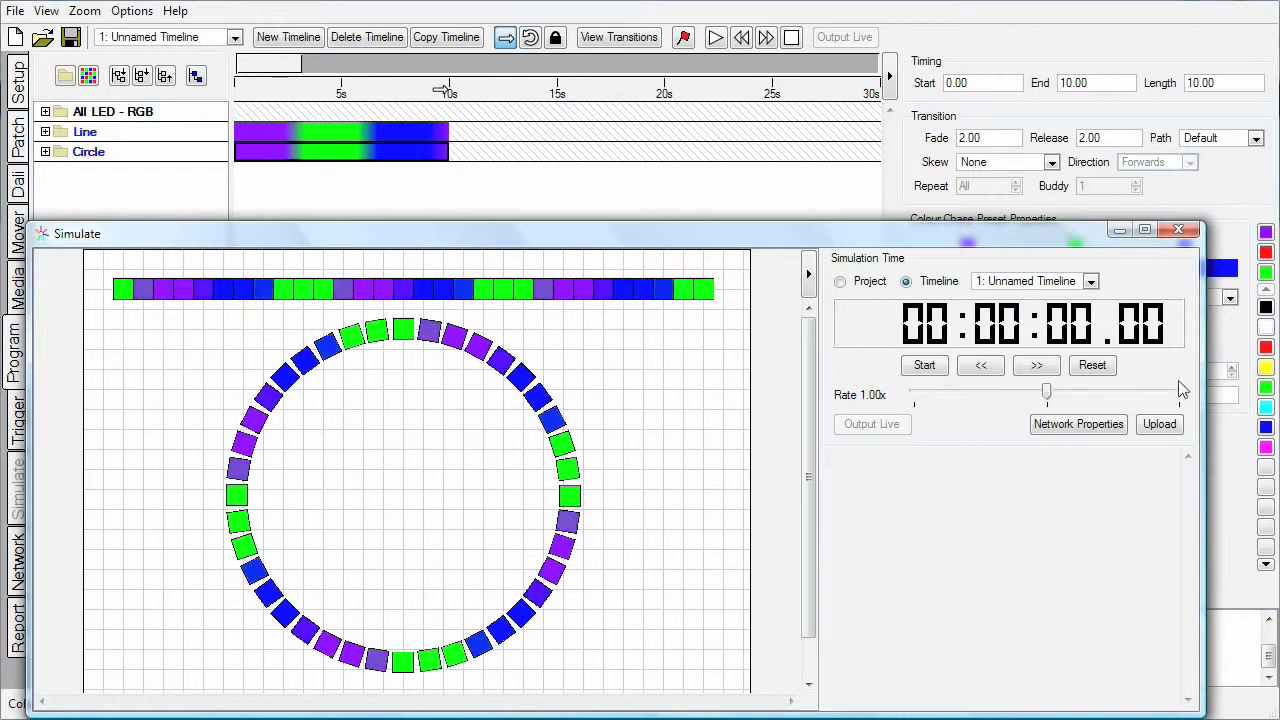
drag(1205, 371, 1032, 371)
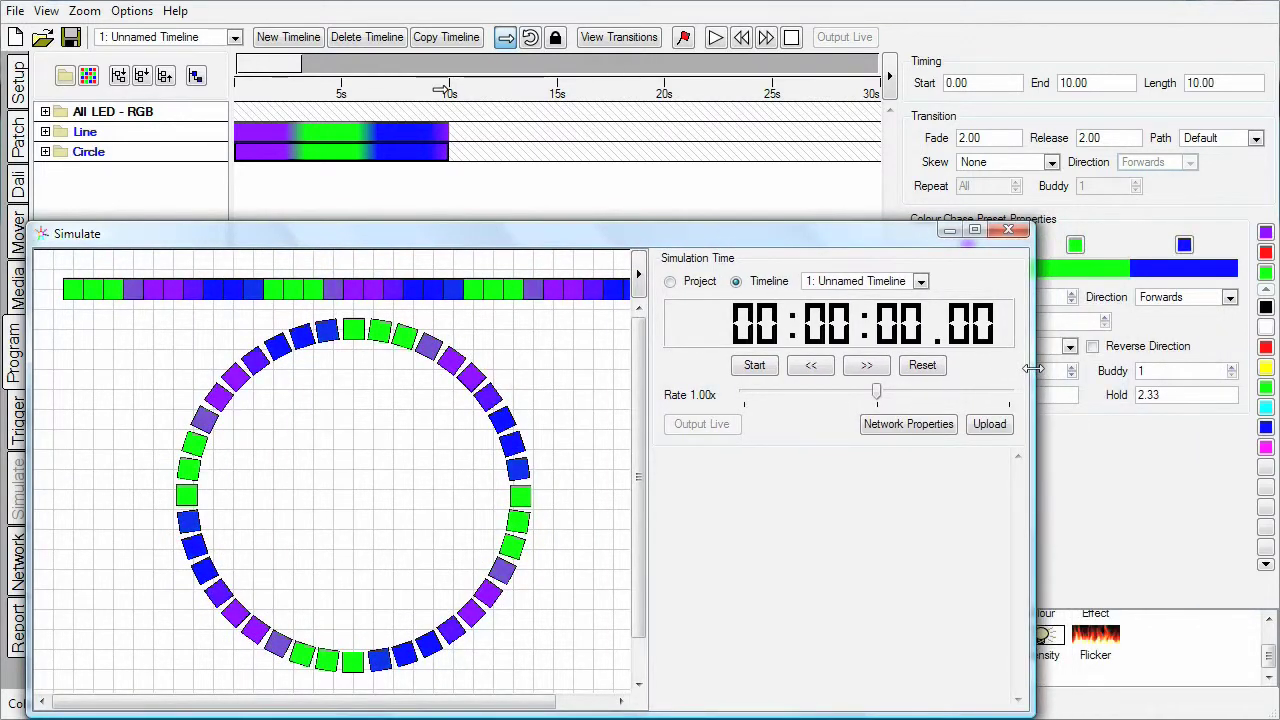
drag(915, 250, 830, 246)
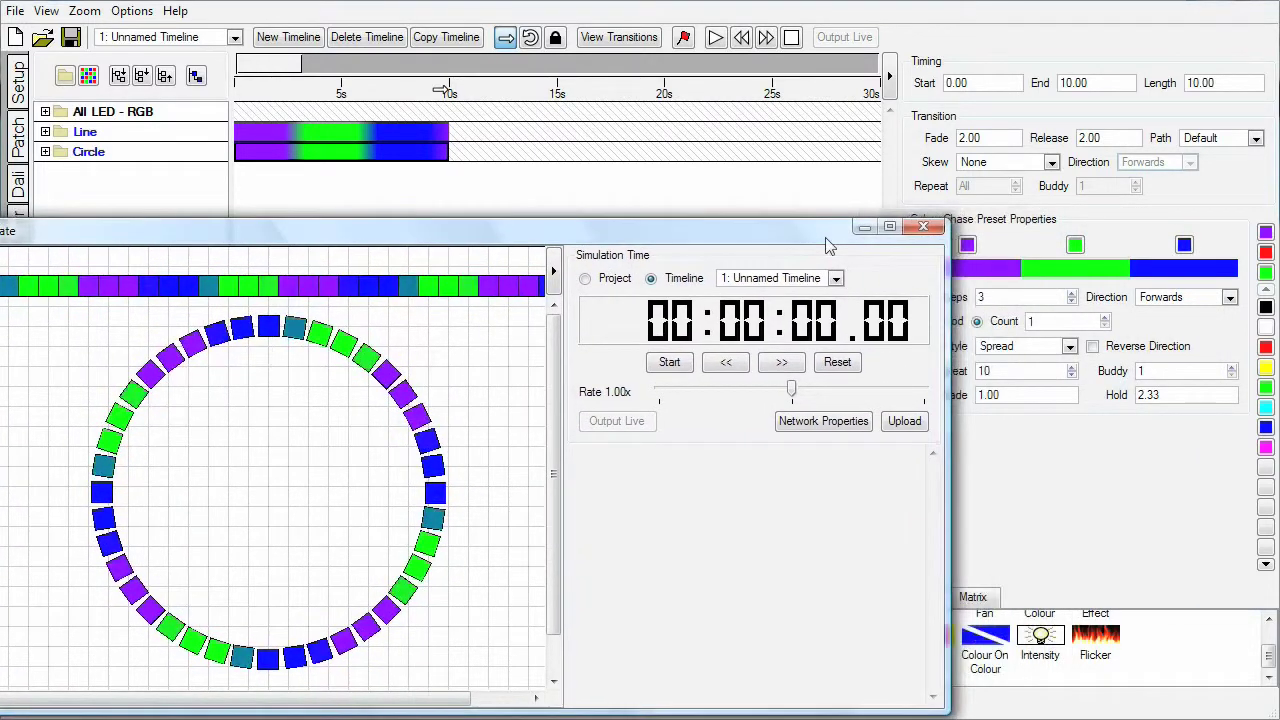
- Set the Circle colour chase's repeat to 20 and its buddy to 5
double_click(1000, 370)
text(20)
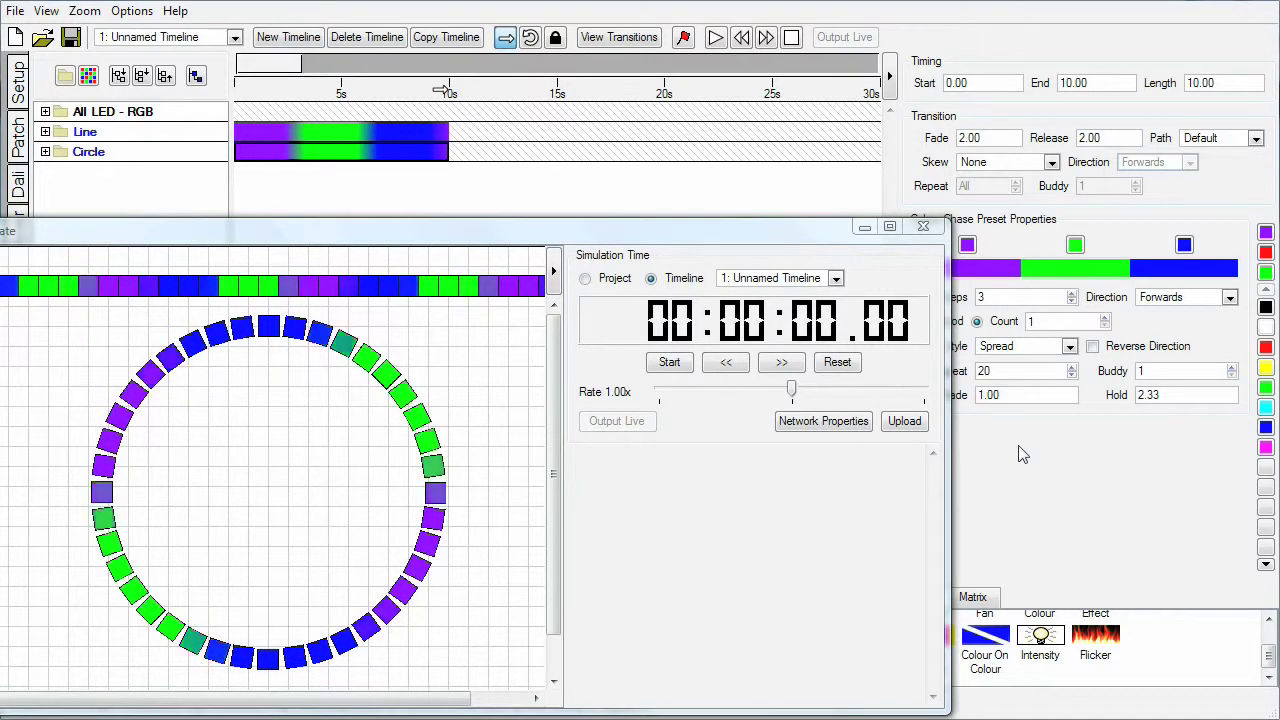
double_click(1140, 371)
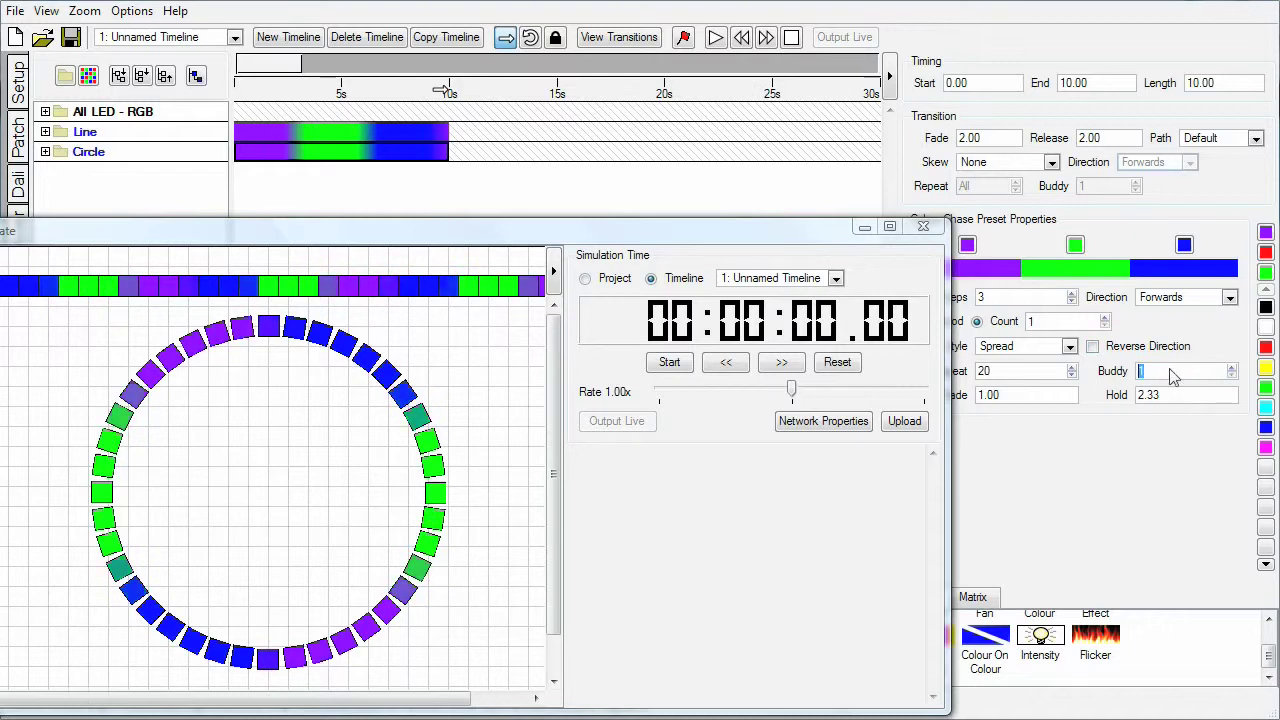
text(5)
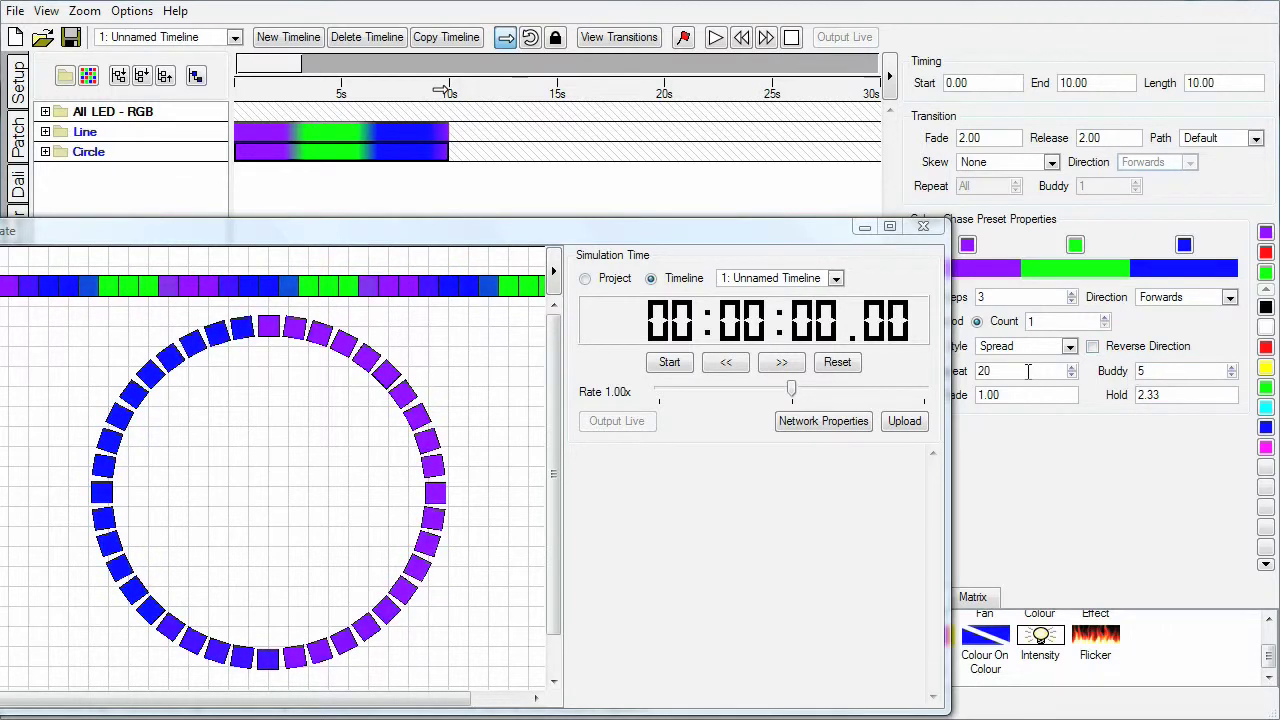
- Set the Circle colour chase's repeat to All and its fade to 0.00
double_click(1026, 371)
scroll(1025, 373, down, 10)
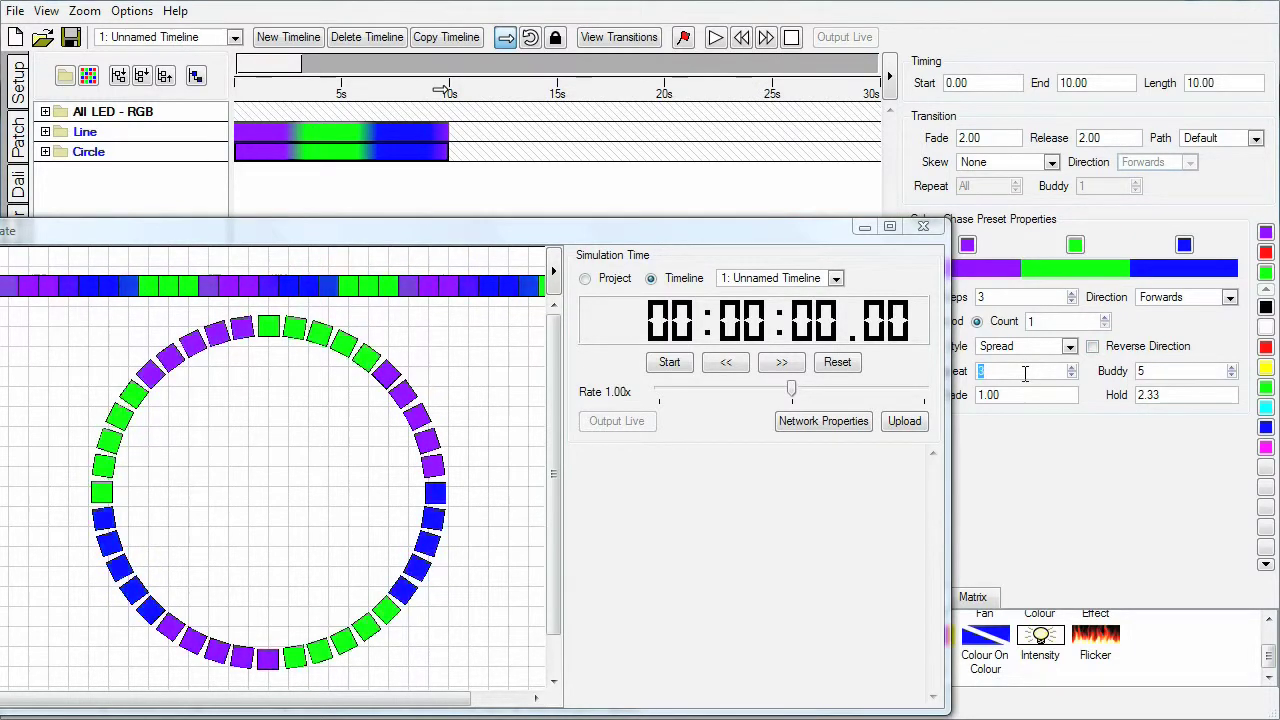
click(1036, 446)
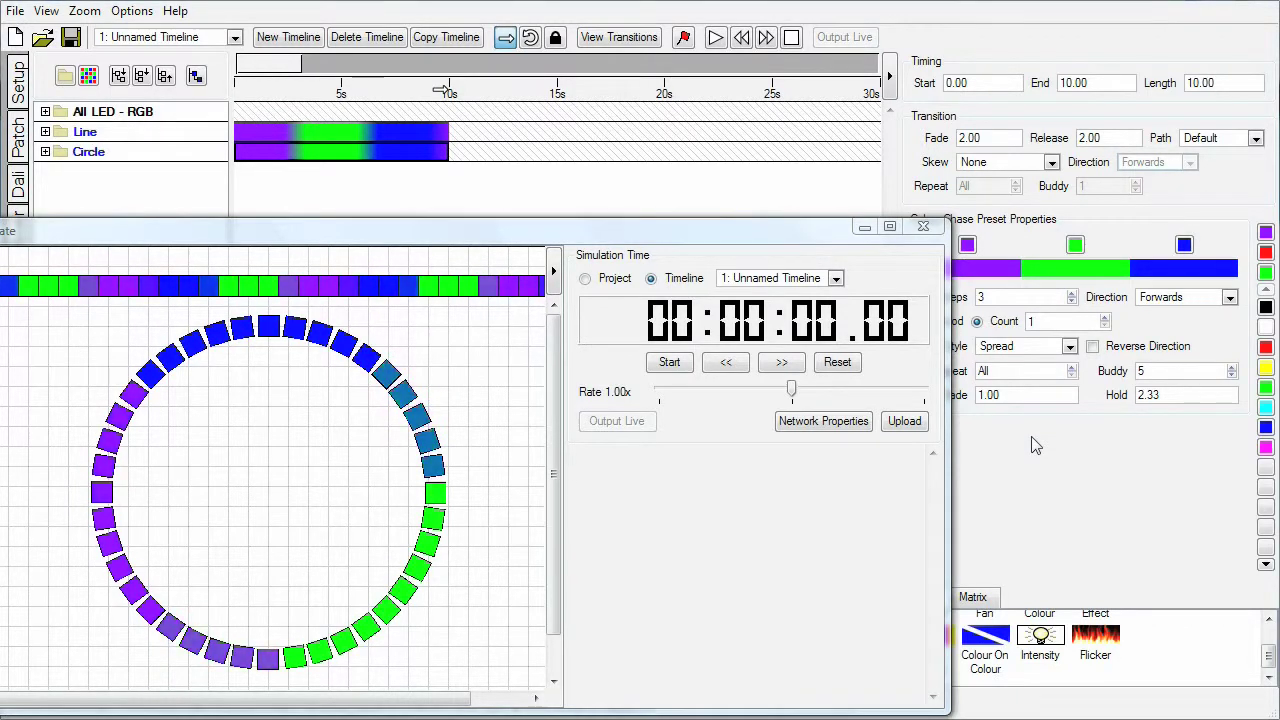
double_click(1011, 395)
text(0)
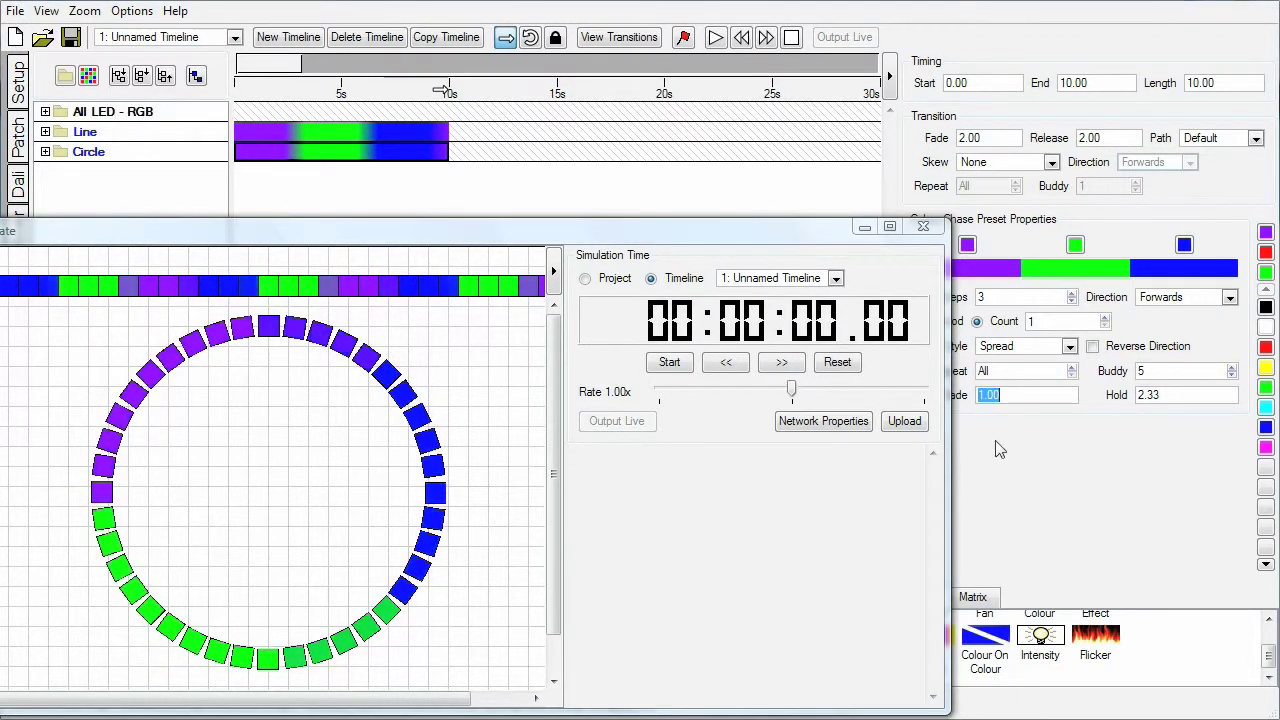
click(1001, 451)
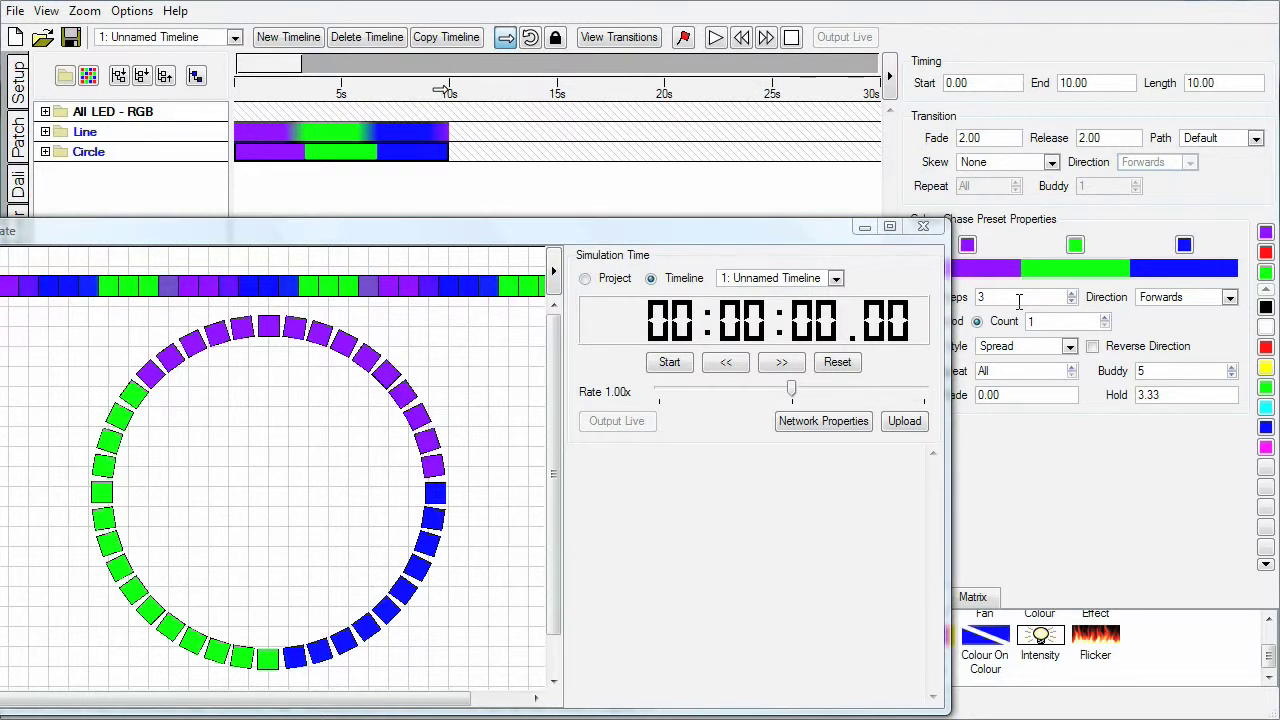
- Increase the Circle colour chase to 10 steps
click(1071, 301)
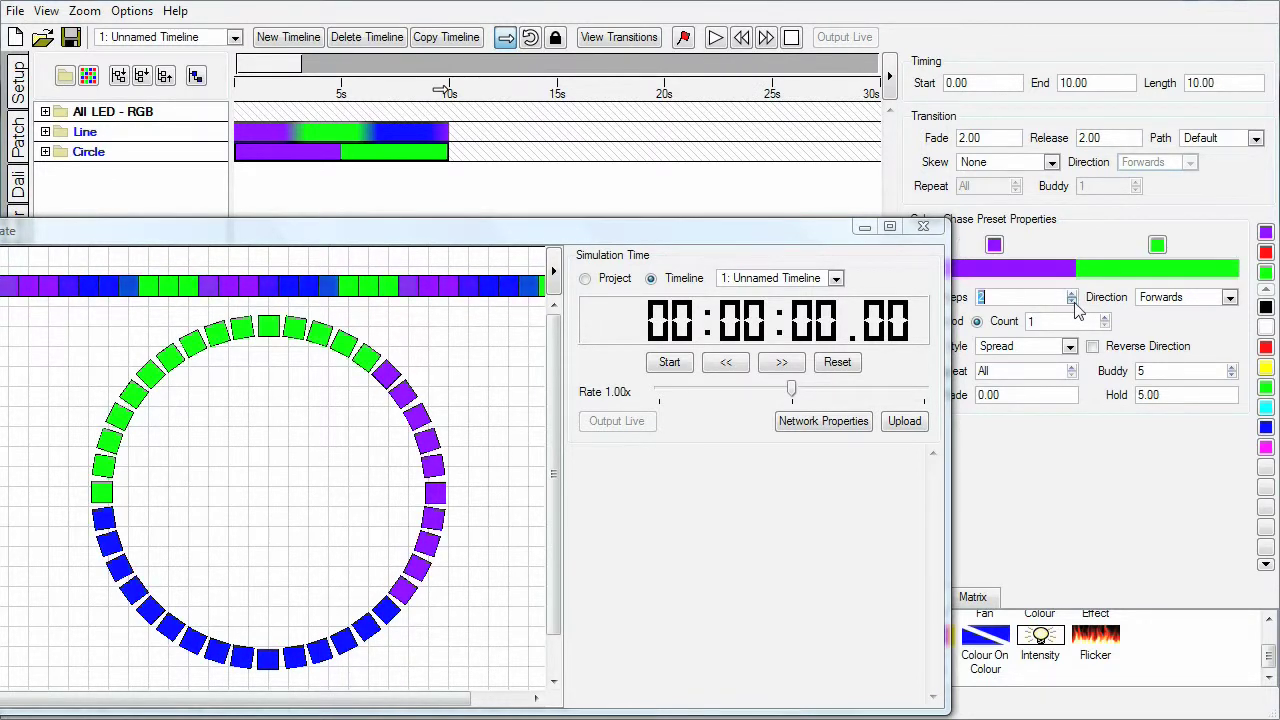
click(1070, 295)
click(1070, 295)
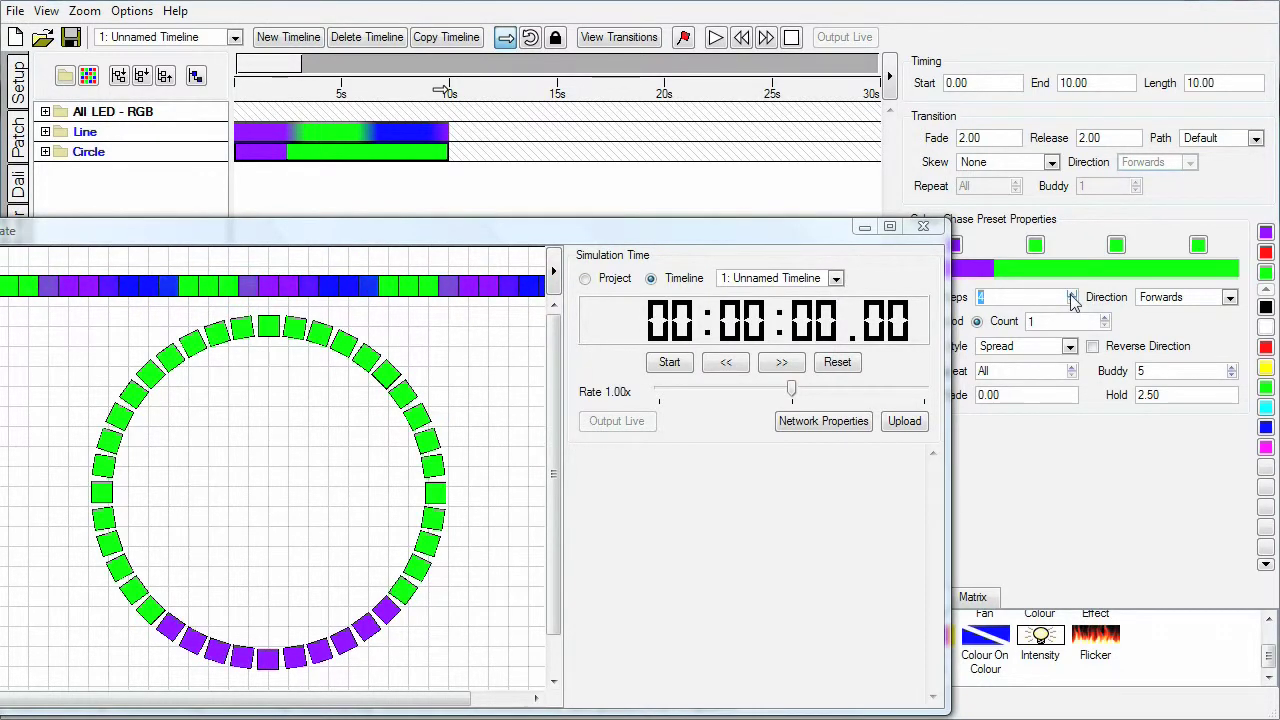
click(1071, 294)
click(1071, 294)
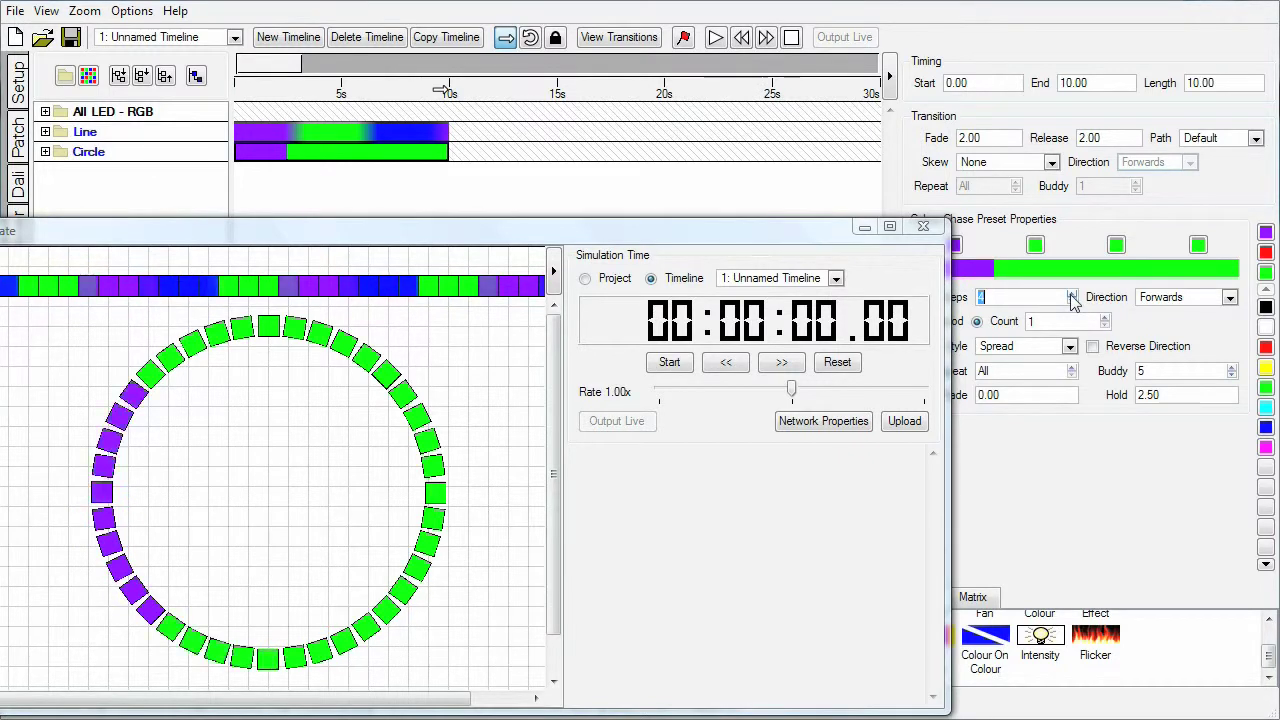
click(1071, 294)
click(1071, 294)
click(1071, 294)
click(1071, 294)
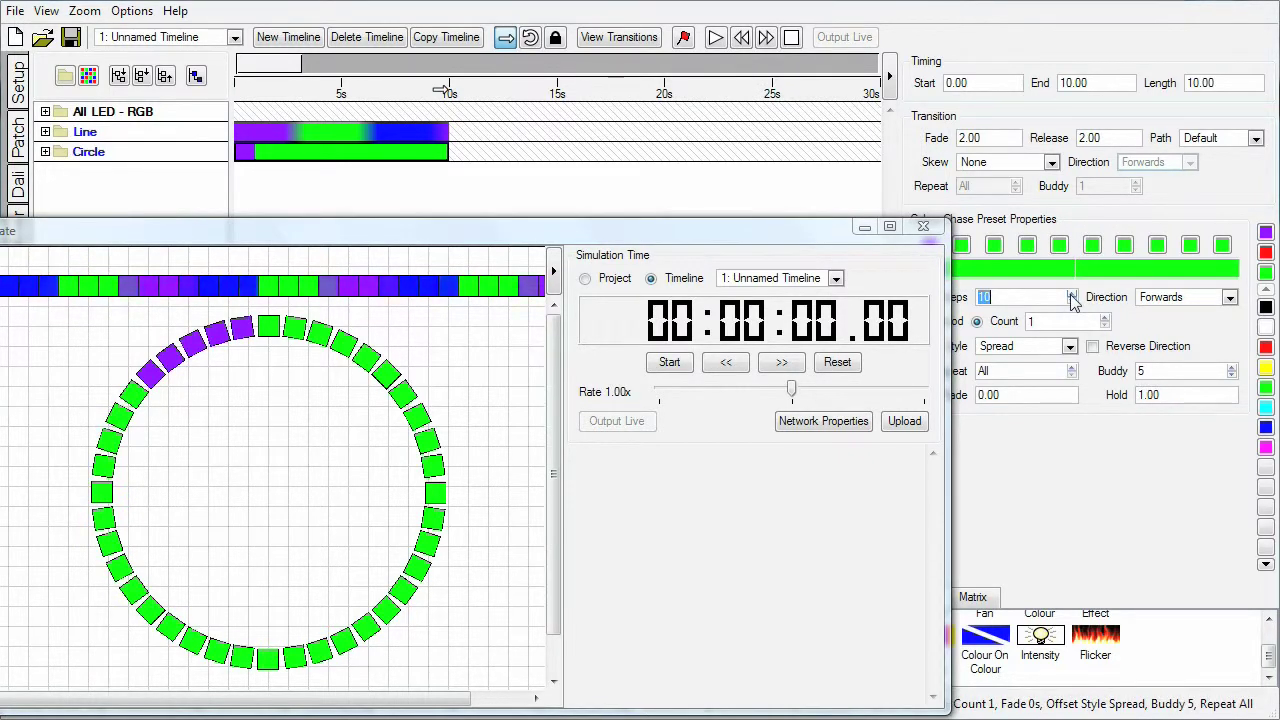